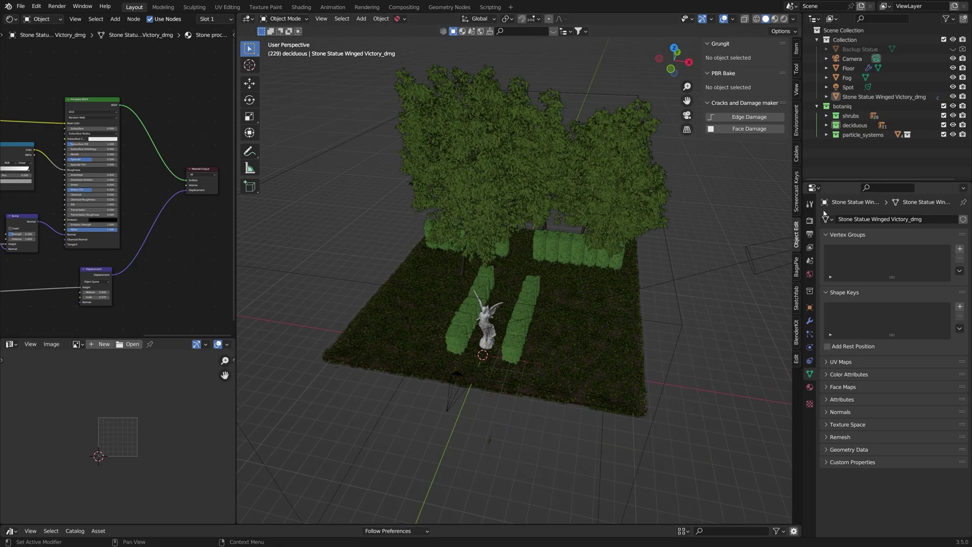
pyautogui.click(797, 329)
pyautogui.click(797, 358)
pyautogui.keyDown('shift'); pyautogui.moveTo(790, 161); pyautogui.dragTo(742, 184, button='middle'); pyautogui.keyUp('shift')
pyautogui.click(796, 117)
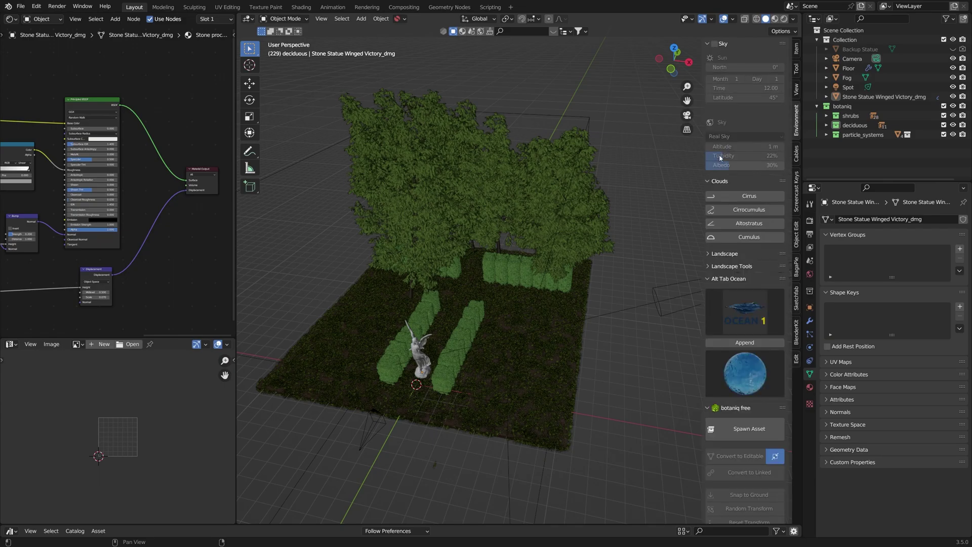
pyautogui.scroll(-7, 747, 148)
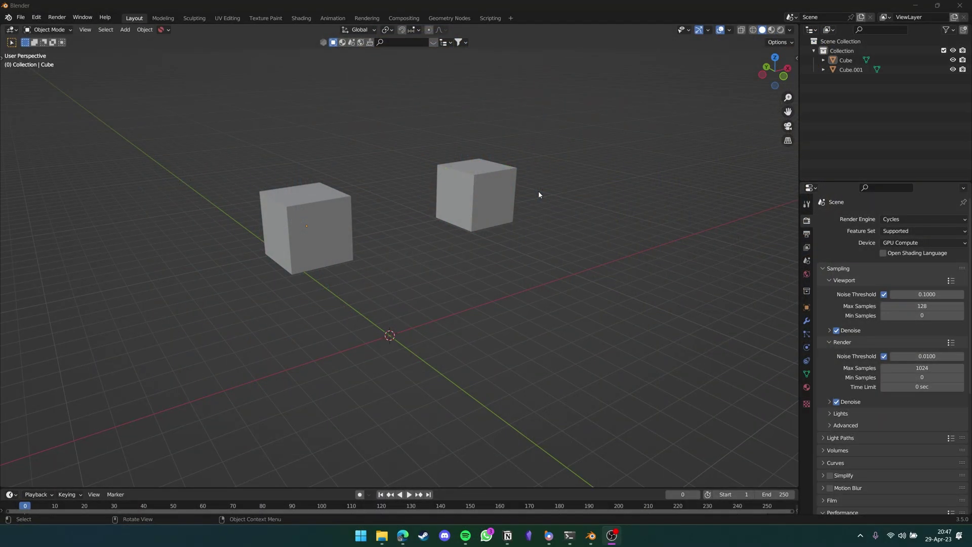
# Create GeoCables cables and string two bundles between the facing sides of the two cubes
pyautogui.click(682, 146)
pyautogui.press('n')
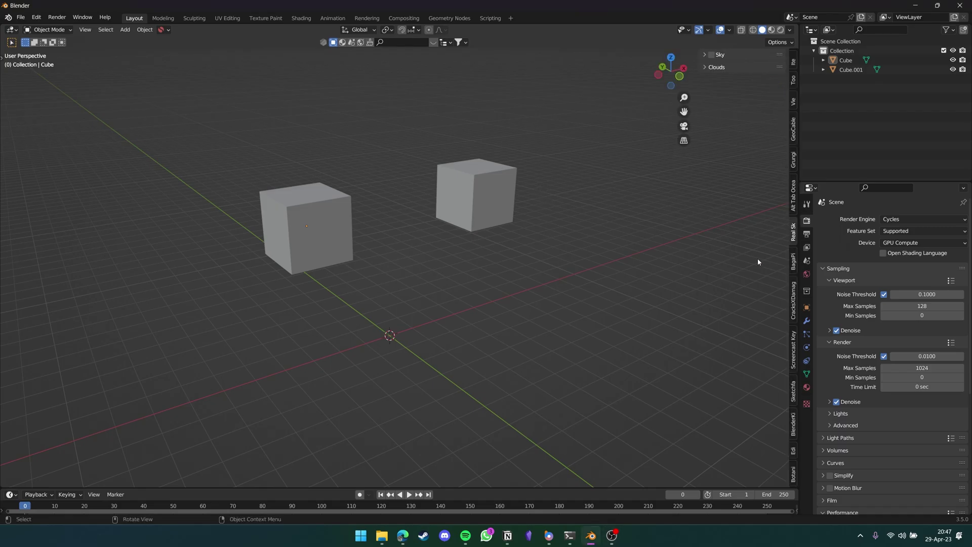
pyautogui.click(792, 132)
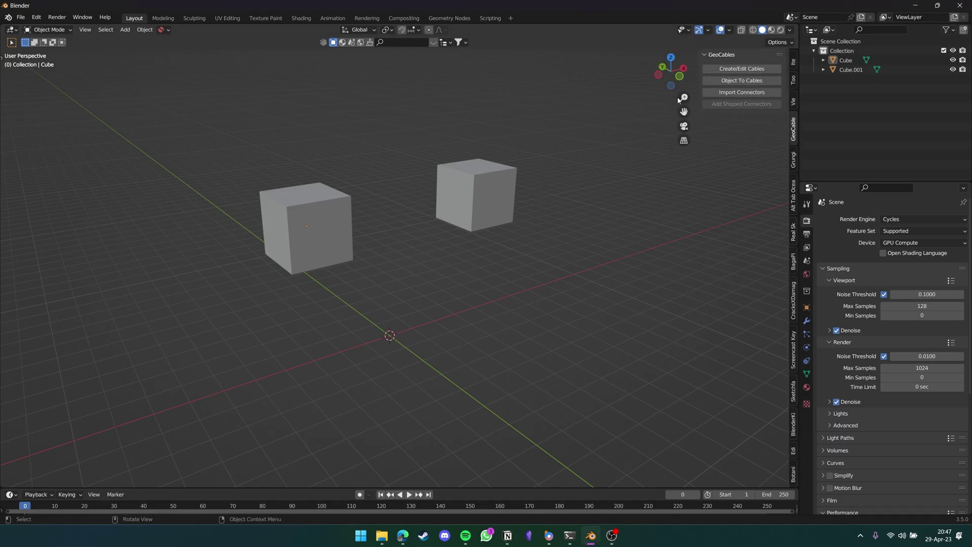
pyautogui.moveTo(608, 177); pyautogui.dragTo(511, 275, button='middle')
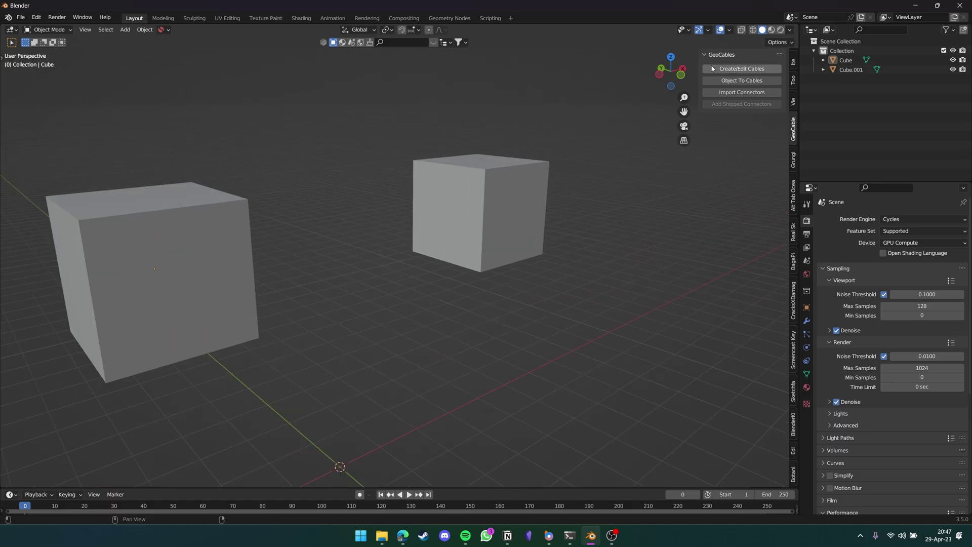
pyautogui.click(742, 69)
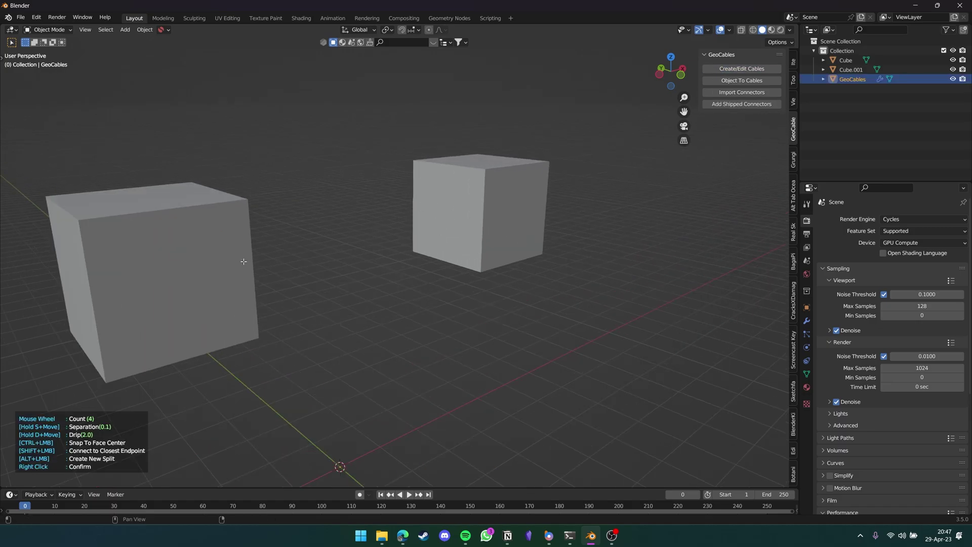
pyautogui.moveTo(455, 278); pyautogui.dragTo(405, 248, button='middle')
pyautogui.click(454, 211)
pyautogui.click(217, 208)
pyautogui.click(457, 174)
pyautogui.click(197, 185)
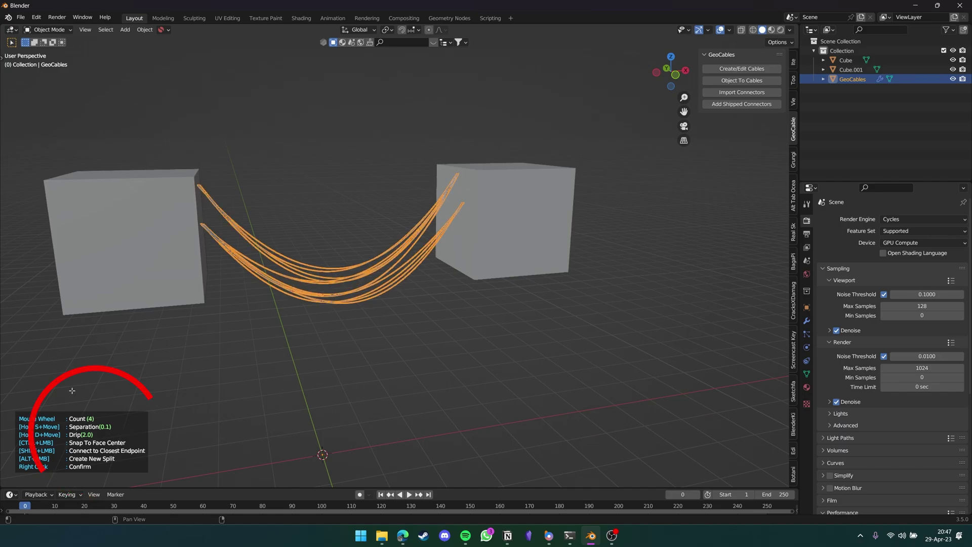
# Set the cable count to 3, the separation to 0.94 and the drip to 1.81, and finish the cables
pyautogui.scroll(-3, 361, 277)
pyautogui.scroll(2, 361, 277)
pyautogui.press('s')
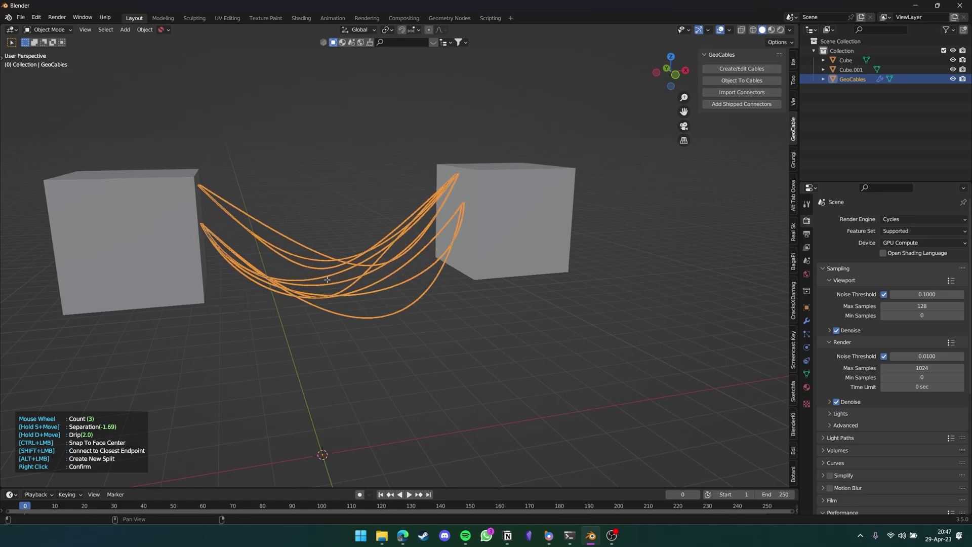
pyautogui.press('d')
pyautogui.press('d')
pyautogui.rightClick(398, 191)
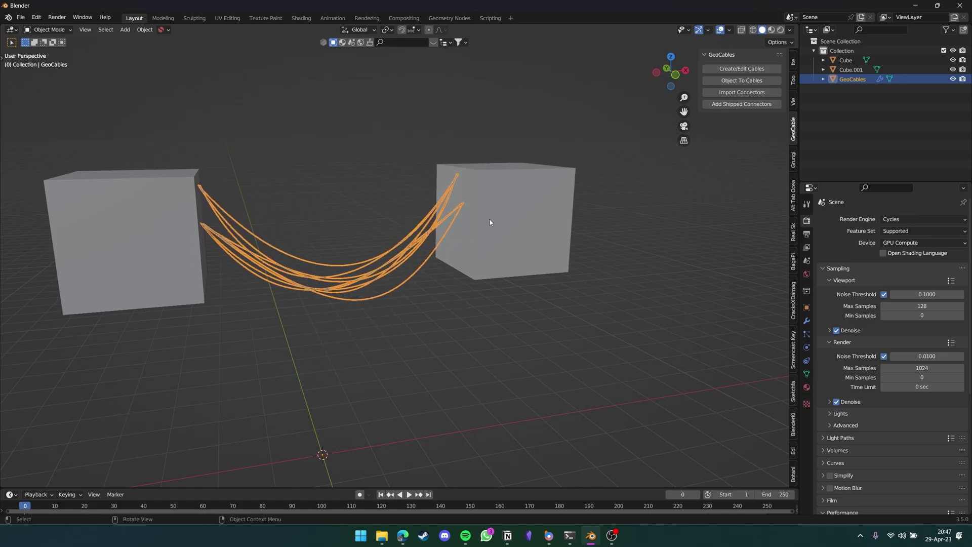
# Increase the Cables Radius in the GeoCables modifier to thicken the cables, and deselect them
pyautogui.moveTo(490, 227); pyautogui.dragTo(581, 281, button='middle')
pyautogui.click(807, 321)
pyautogui.moveTo(648, 304); pyautogui.dragTo(597, 257, button='middle')
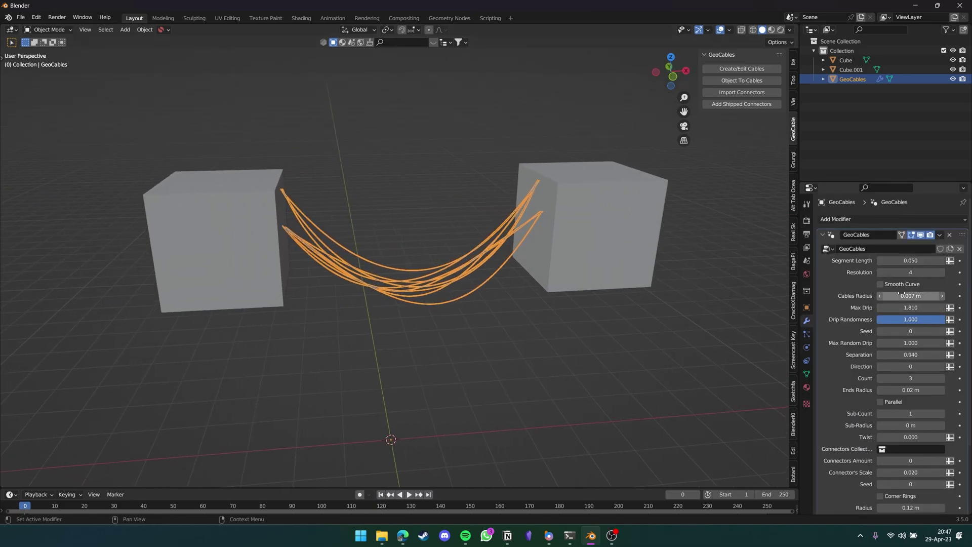
pyautogui.moveTo(904, 296); pyautogui.dragTo(945, 319)
pyautogui.moveTo(470, 356); pyautogui.dragTo(532, 365, button='middle')
pyautogui.click(571, 344)
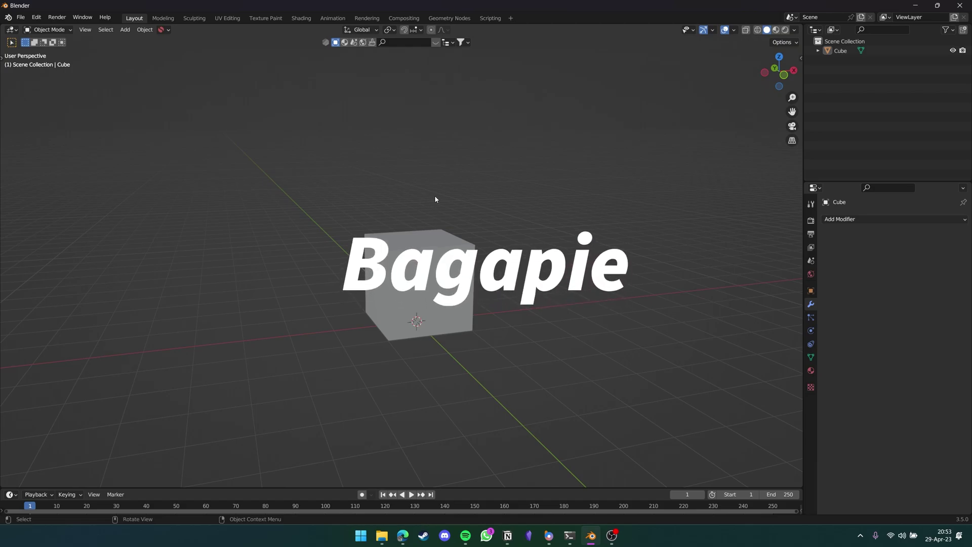
pyautogui.moveTo(449, 271)
pyautogui.mouseDown(button='middle')
pyautogui.moveTo(456, 289)
pyautogui.moveTo(545, 295)
pyautogui.moveTo(460, 287)
pyautogui.mouseUp(button='middle')
pyautogui.click(405, 263)
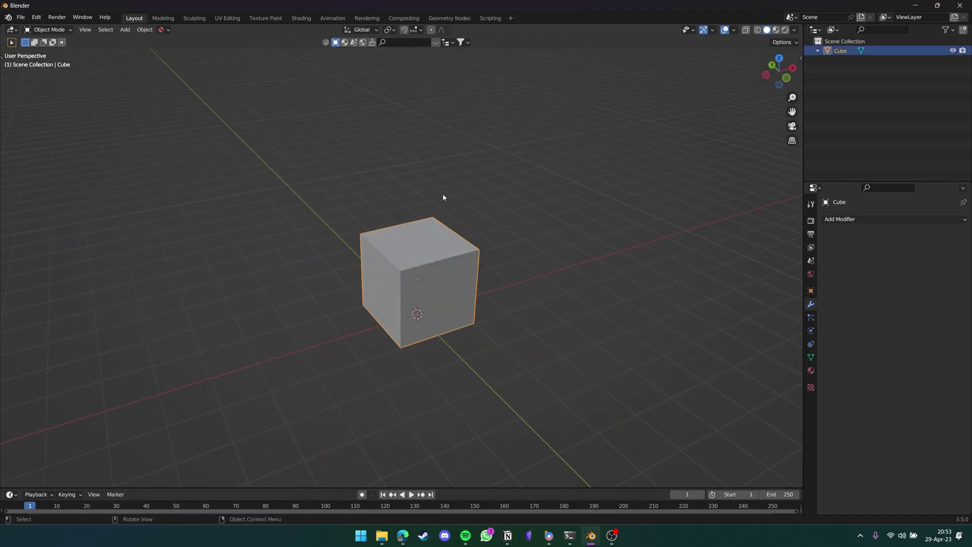
pyautogui.press('j')
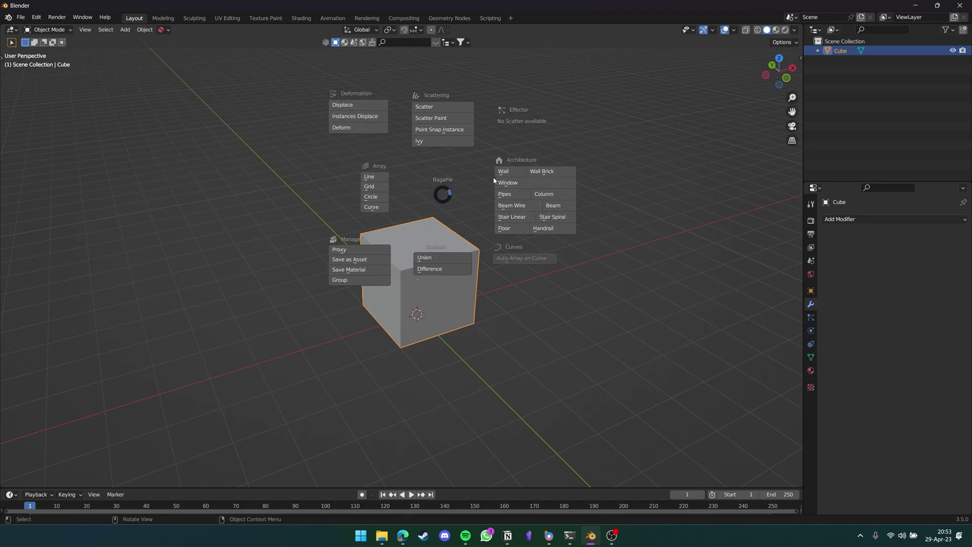
pyautogui.press('Escape')
pyautogui.click(575, 286)
pyautogui.moveTo(575, 287); pyautogui.dragTo(472, 273, button='middle')
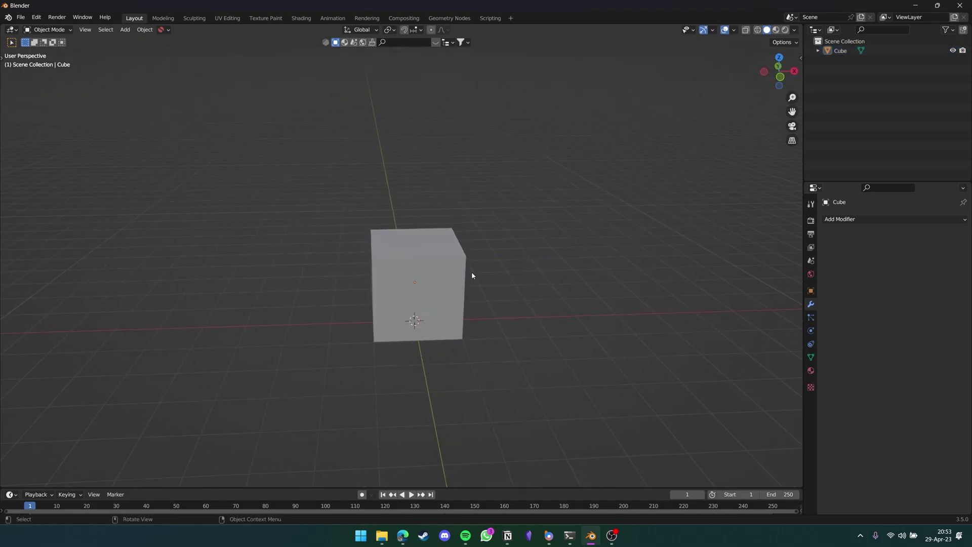
# Add a BagaPie floor and place it above the cube
pyautogui.press('j')
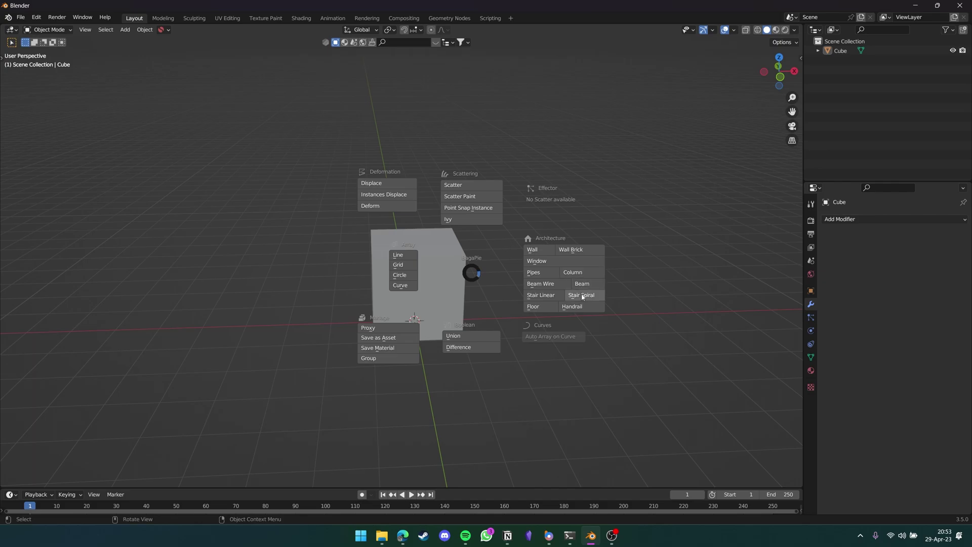
pyautogui.click(543, 308)
pyautogui.click(561, 205)
# Add a BagaPie linear stair and scale it up
pyautogui.press('j')
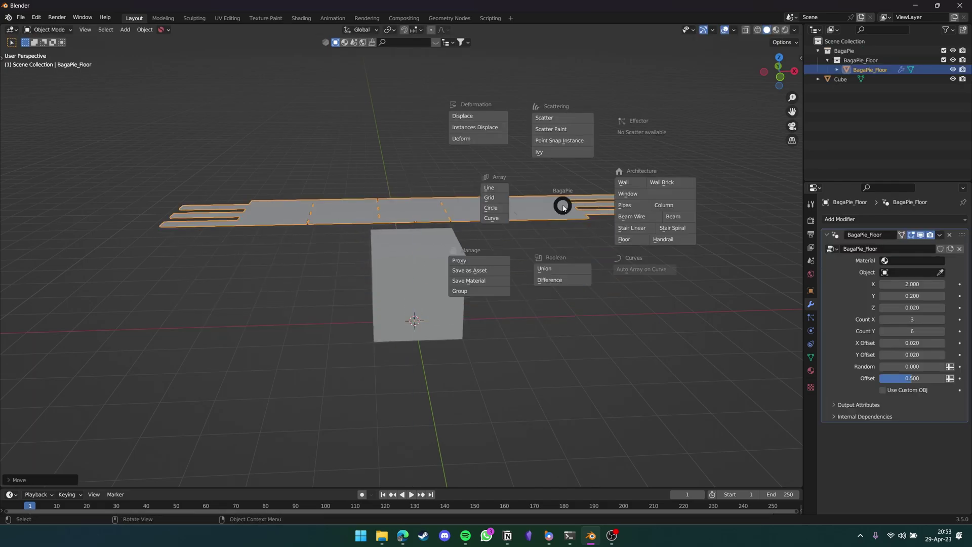
pyautogui.click(634, 228)
pyautogui.press('s')
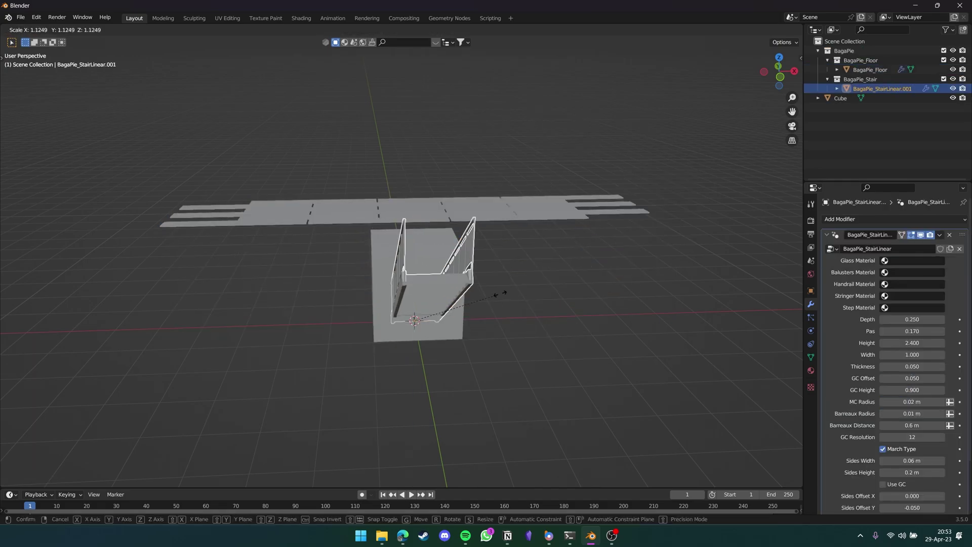
pyautogui.click(537, 278)
# Add BagaPie pipes to the staircase, drawing several pipe runs across its surfaces
pyautogui.moveTo(415, 269); pyautogui.dragTo(557, 304, button='middle')
pyautogui.press('j')
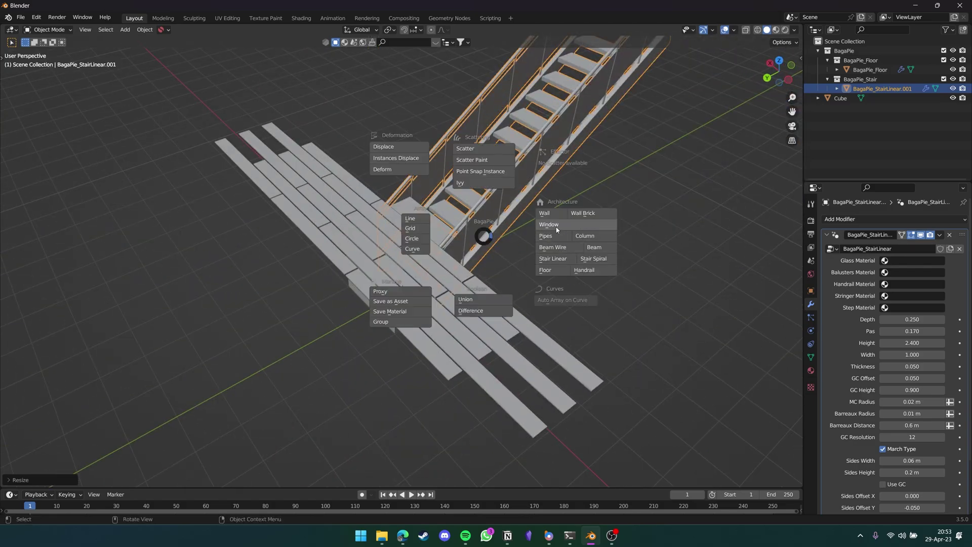
pyautogui.click(553, 239)
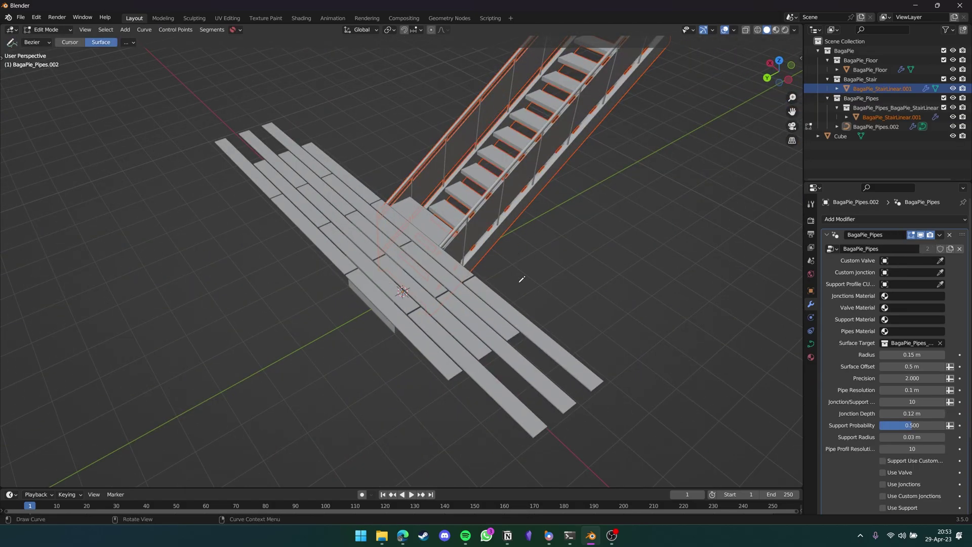
pyautogui.moveTo(527, 280); pyautogui.dragTo(440, 253, button='middle')
pyautogui.moveTo(436, 260); pyautogui.dragTo(566, 240)
pyautogui.moveTo(565, 242); pyautogui.dragTo(582, 268, button='middle')
pyautogui.moveTo(628, 228); pyautogui.dragTo(697, 215)
pyautogui.moveTo(696, 216); pyautogui.dragTo(547, 197, button='middle')
pyautogui.moveTo(371, 296); pyautogui.dragTo(379, 254)
pyautogui.moveTo(448, 253)
pyautogui.mouseDown(button='middle')
pyautogui.moveTo(445, 294)
pyautogui.moveTo(436, 253)
pyautogui.mouseUp(button='middle')
pyautogui.press('Tab')
# Try BagaPie's Wall Brick on the pipes and undo it
pyautogui.press('j')
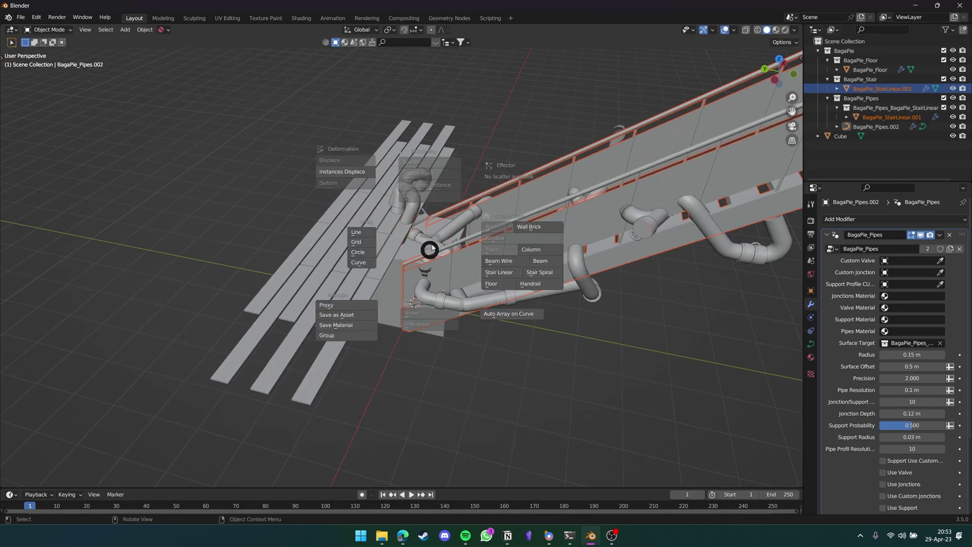
pyautogui.click(539, 232)
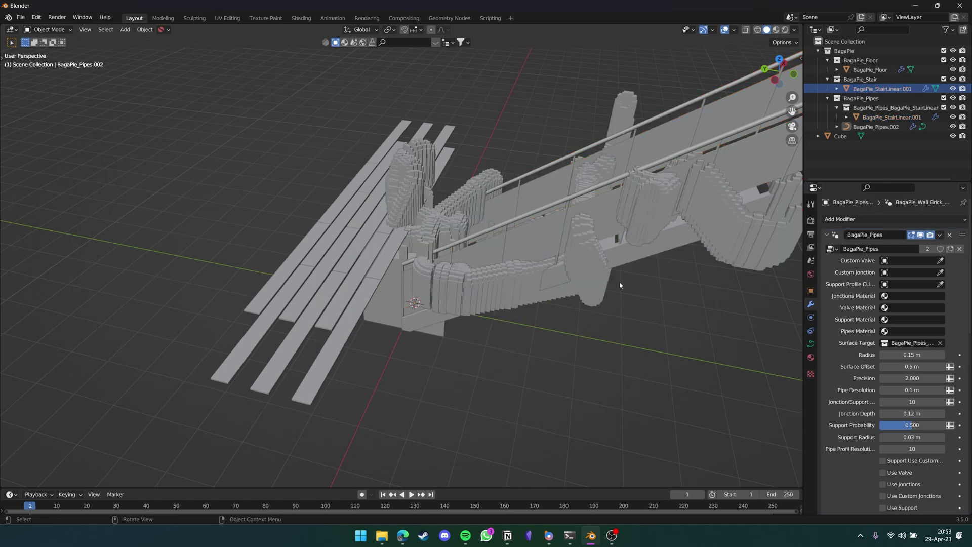
pyautogui.click(597, 269)
pyautogui.moveTo(597, 268); pyautogui.dragTo(479, 291, button='middle')
pyautogui.hotkey('ctrl', 'z')
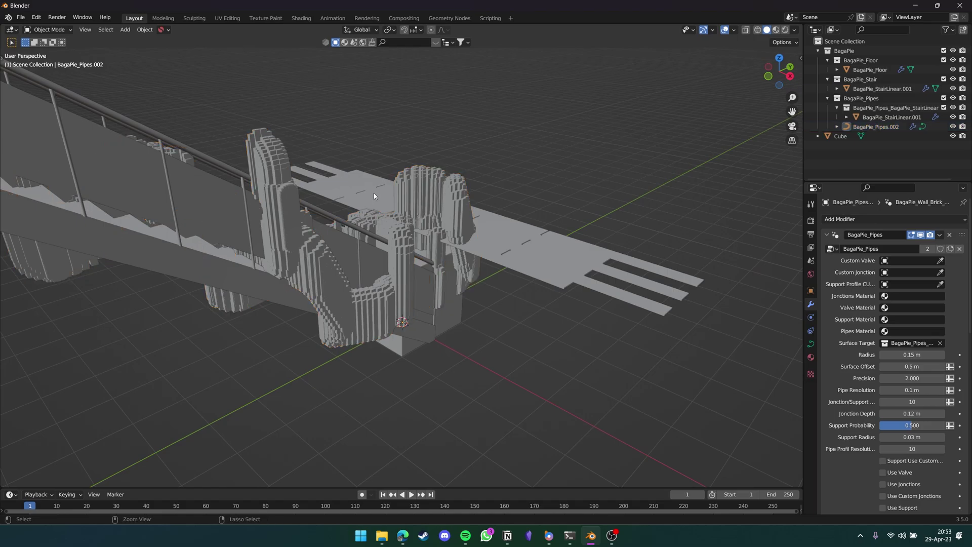
pyautogui.hotkey('ctrl', 'z')
pyautogui.moveTo(373, 193); pyautogui.dragTo(427, 323, button='middle')
pyautogui.press('j')
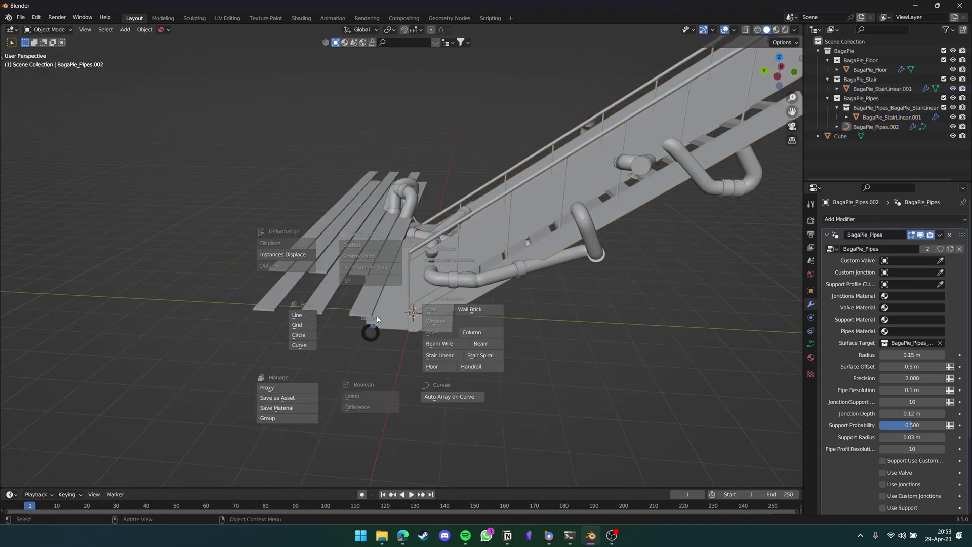
pyautogui.moveTo(515, 277); pyautogui.dragTo(423, 284, button='middle')
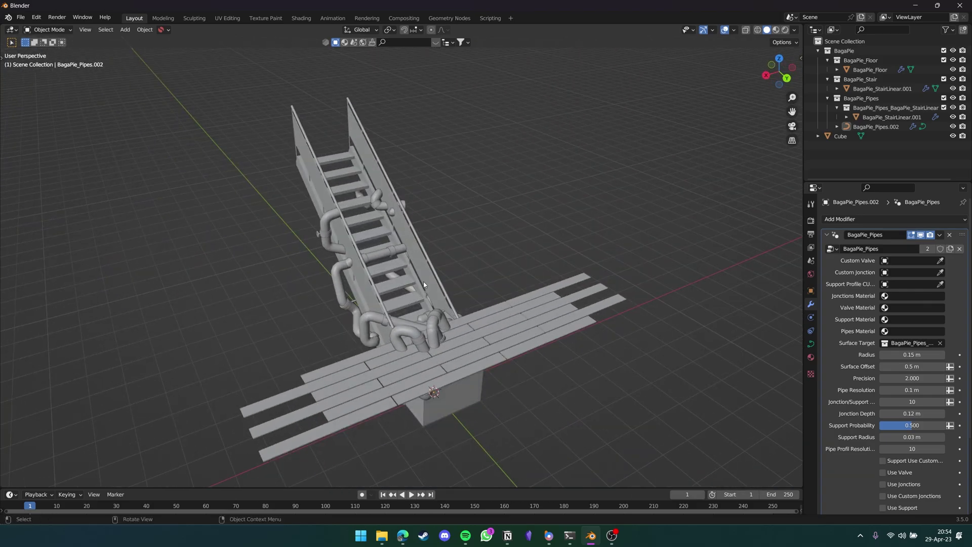
# Set the linear stair's height to 2.680, width to 1.260 and thickness to 0.090
pyautogui.click(424, 285)
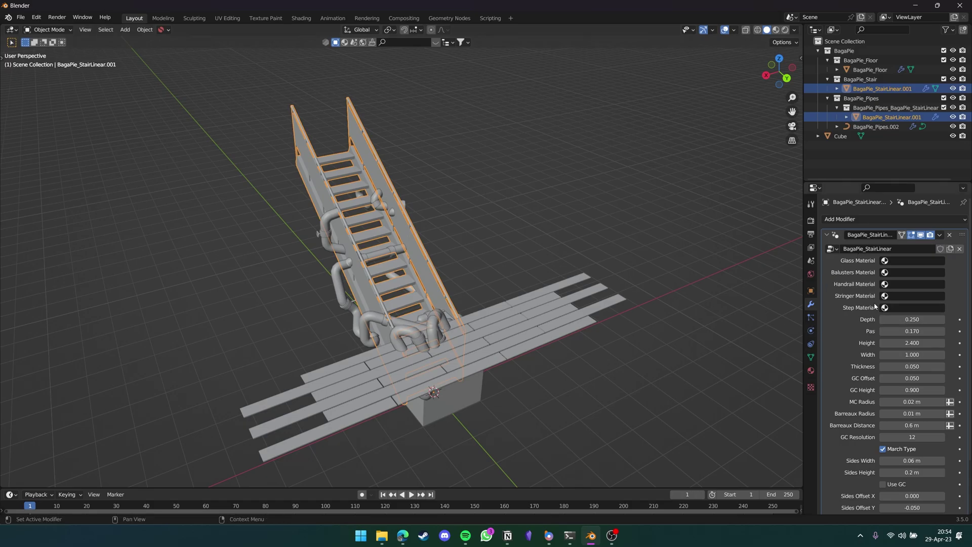
pyautogui.keyDown('shift'); pyautogui.moveTo(663, 316); pyautogui.dragTo(723, 315, button='middle'); pyautogui.keyUp('shift')
pyautogui.moveTo(896, 343)
pyautogui.mouseDown()
pyautogui.moveTo(937, 343)
pyautogui.moveTo(912, 343)
pyautogui.moveTo(905, 355)
pyautogui.mouseUp()
pyautogui.moveTo(891, 366)
pyautogui.mouseDown()
pyautogui.moveTo(962, 366)
pyautogui.moveTo(893, 366)
pyautogui.mouseUp()
pyautogui.click(679, 321)
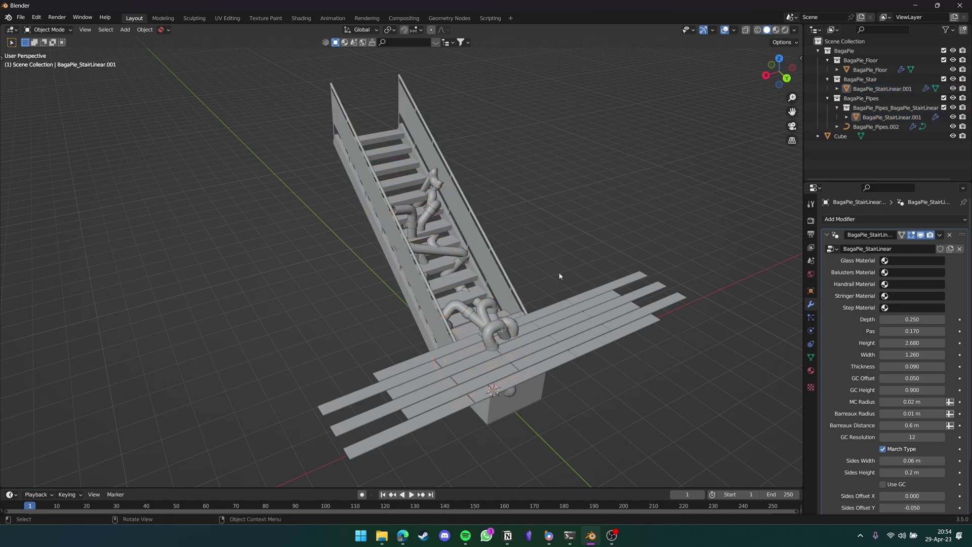
# Move the cube along the Y axis, clear of the staircase
pyautogui.moveTo(548, 272); pyautogui.dragTo(626, 260, button='middle')
pyautogui.click(501, 281)
pyautogui.press('g')
pyautogui.press('y')
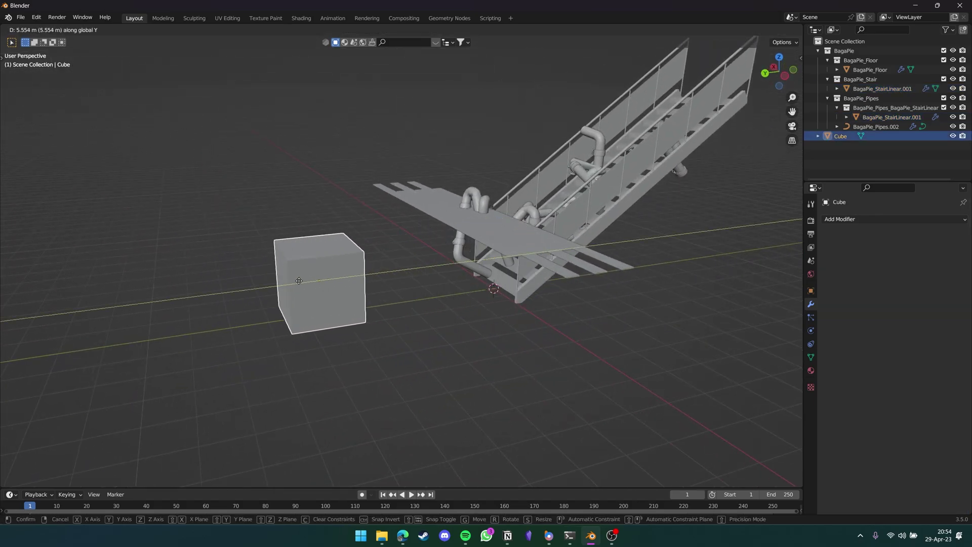
pyautogui.click(385, 284)
# Add BagaPie ivy to the selected cube
pyautogui.keyDown('shift'); pyautogui.moveTo(386, 283); pyautogui.dragTo(474, 204, button='middle'); pyautogui.keyUp('shift')
pyautogui.press('j')
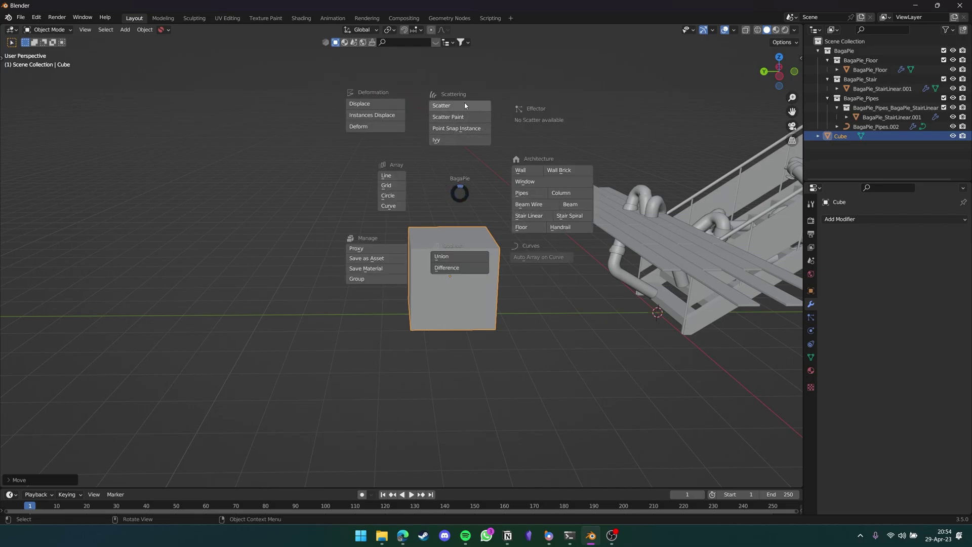
pyautogui.click(468, 142)
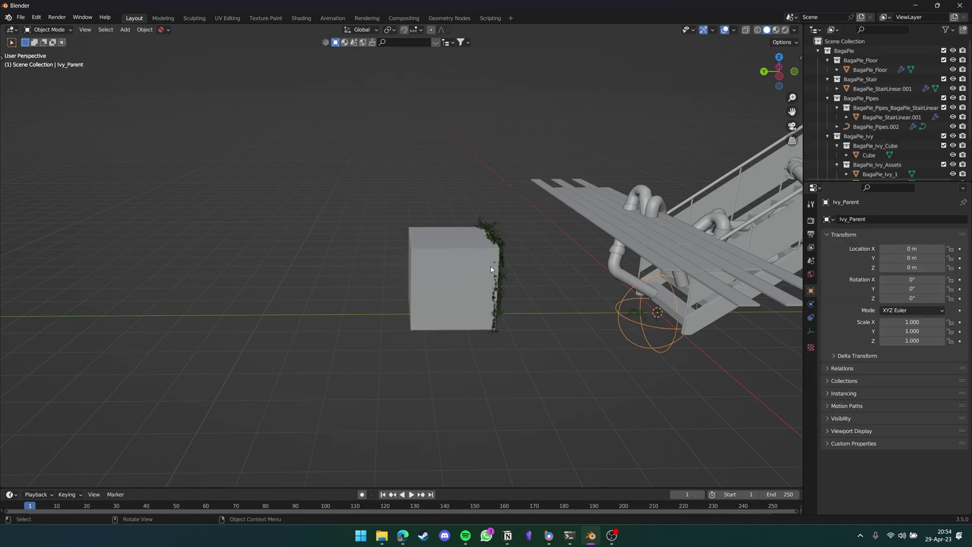
# Move the ivy's parent empty along the Y axis to the base of the cube
pyautogui.moveTo(490, 270); pyautogui.dragTo(537, 284, button='middle')
pyautogui.press('g')
pyautogui.press('y')
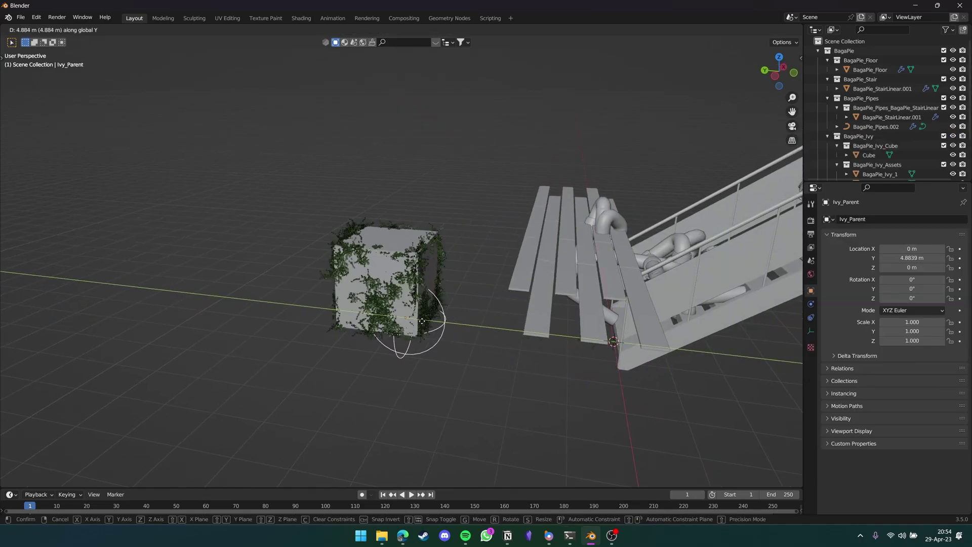
pyautogui.click(397, 318)
pyautogui.press('g')
pyautogui.press('z')
pyautogui.rightClick(398, 317)
# Set the ivy generator's resolution to 50, radius to 1.87 m and loops to 138 for denser coverage of the cube
pyautogui.moveTo(416, 266); pyautogui.dragTo(470, 254, button='middle')
pyautogui.scroll(4, 616, 301)
pyautogui.keyDown('shift'); pyautogui.moveTo(616, 302); pyautogui.dragTo(512, 250, button='middle'); pyautogui.keyUp('shift')
pyautogui.click(512, 250)
pyautogui.click(557, 238)
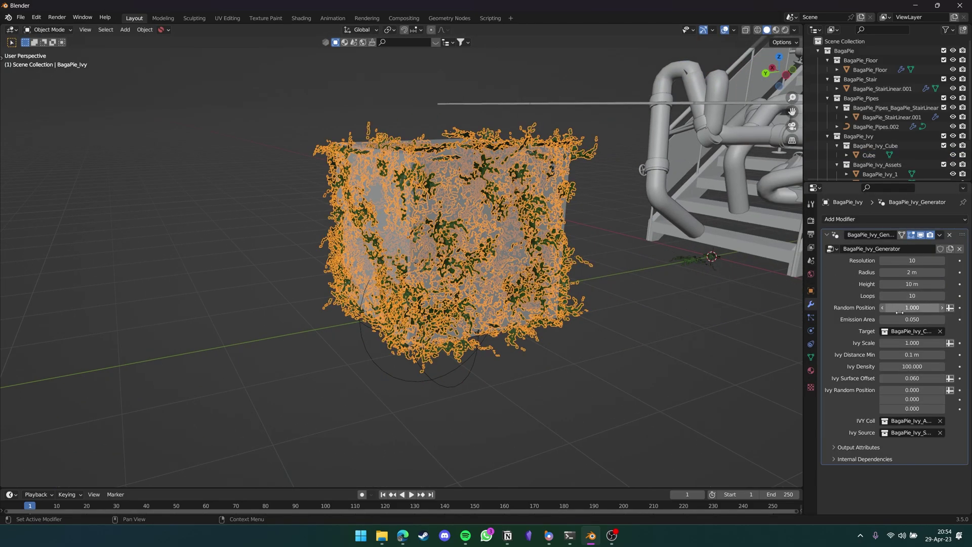
pyautogui.moveTo(911, 272); pyautogui.dragTo(943, 260)
pyautogui.moveTo(911, 296); pyautogui.dragTo(942, 295)
pyautogui.click(611, 307)
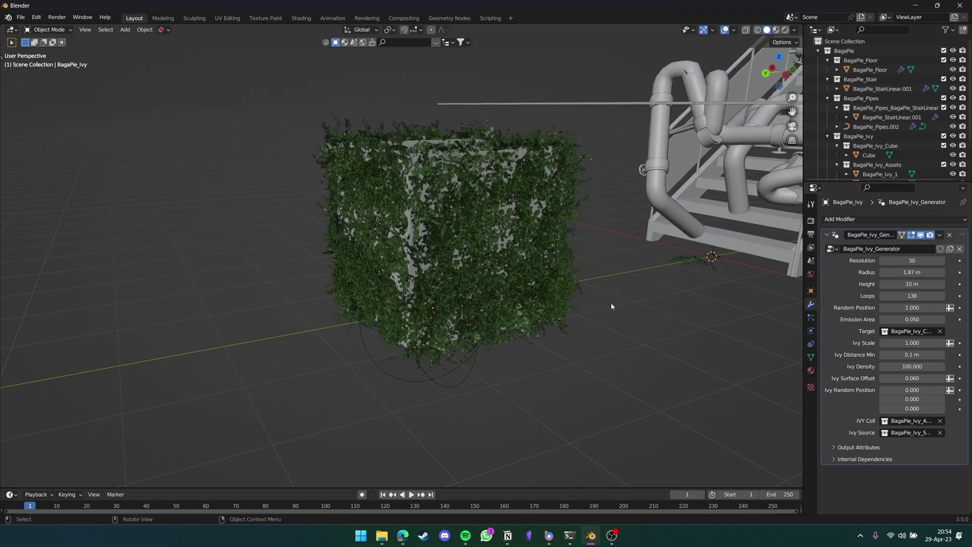
# Set the Ivy Scale of the ivy on the cube to 0.390 and deselect the ivy
pyautogui.click(511, 249)
pyautogui.moveTo(912, 342); pyautogui.dragTo(941, 343)
pyautogui.scroll(-10, 597, 374)
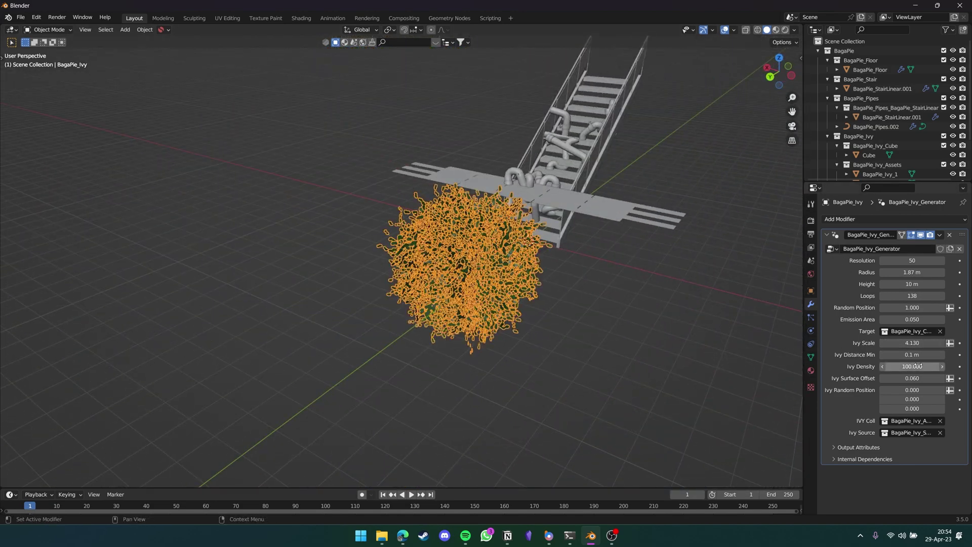
pyautogui.moveTo(915, 342); pyautogui.dragTo(880, 343)
pyautogui.click(696, 301)
pyautogui.scroll(3, 615, 294)
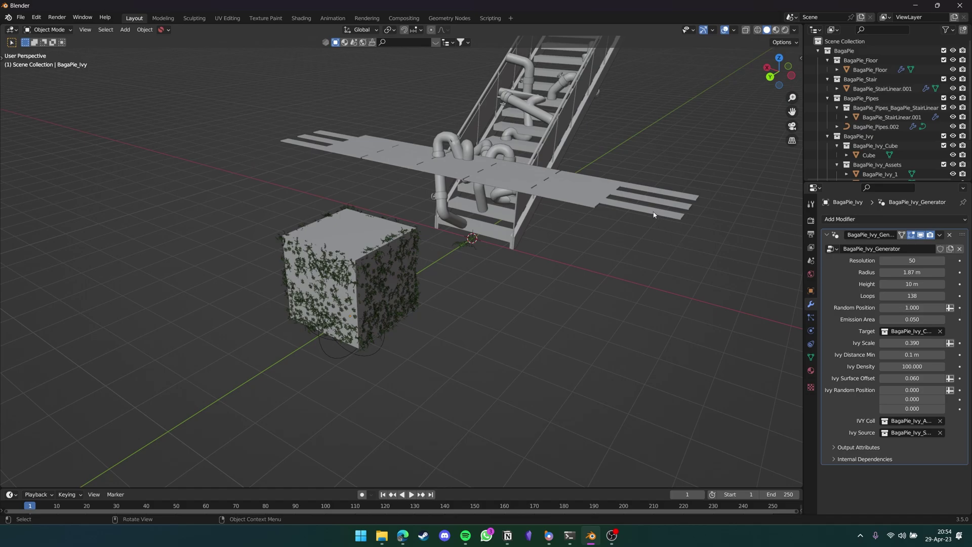
pyautogui.scroll(-2, 577, 180)
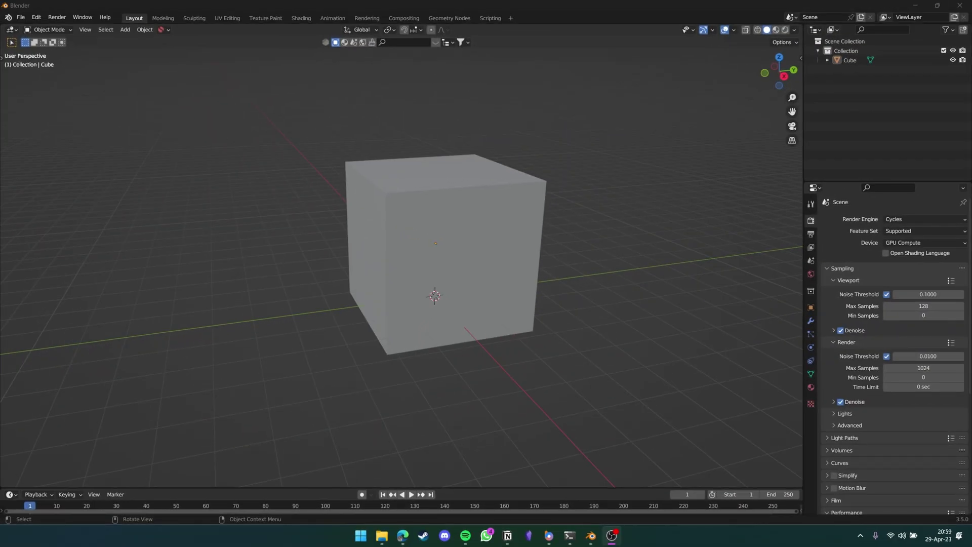
# Select the cube and move it upward along the Z axis
pyautogui.click(399, 307)
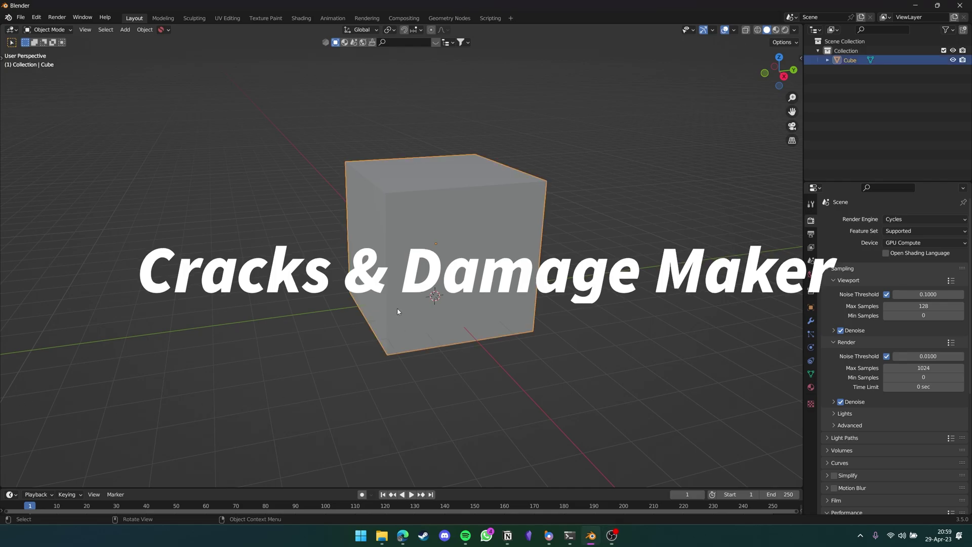
pyautogui.moveTo(544, 323); pyautogui.dragTo(487, 326, button='middle')
pyautogui.press('g')
pyautogui.press('z')
pyautogui.click(508, 314)
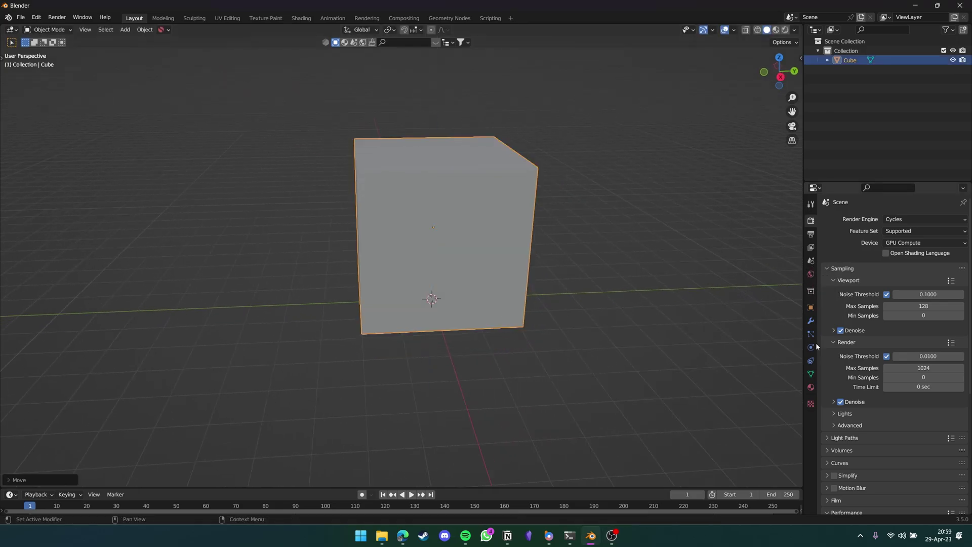
# Add a Subdivision Surface modifier to the cube and set its subdivision type to Simple
pyautogui.click(811, 321)
pyautogui.click(835, 219)
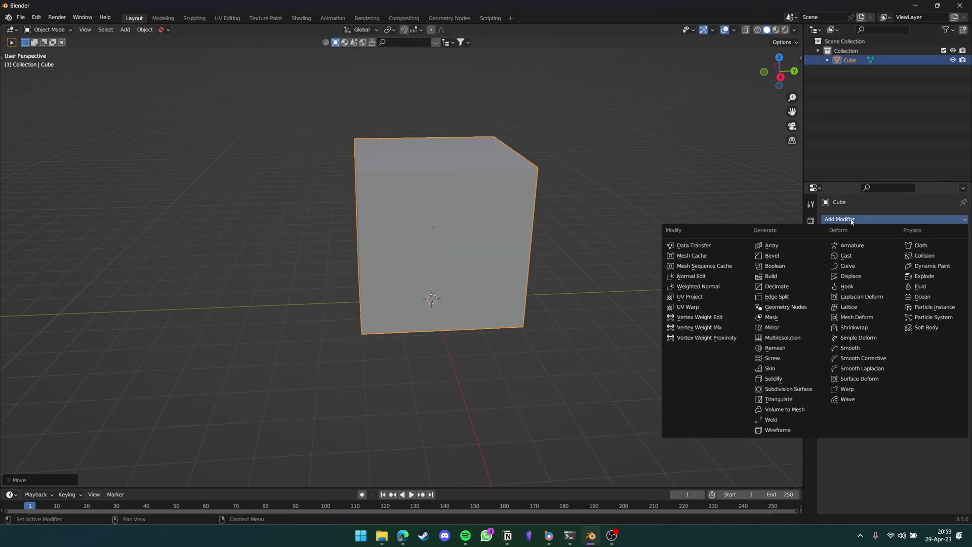
pyautogui.click(810, 391)
pyautogui.click(929, 249)
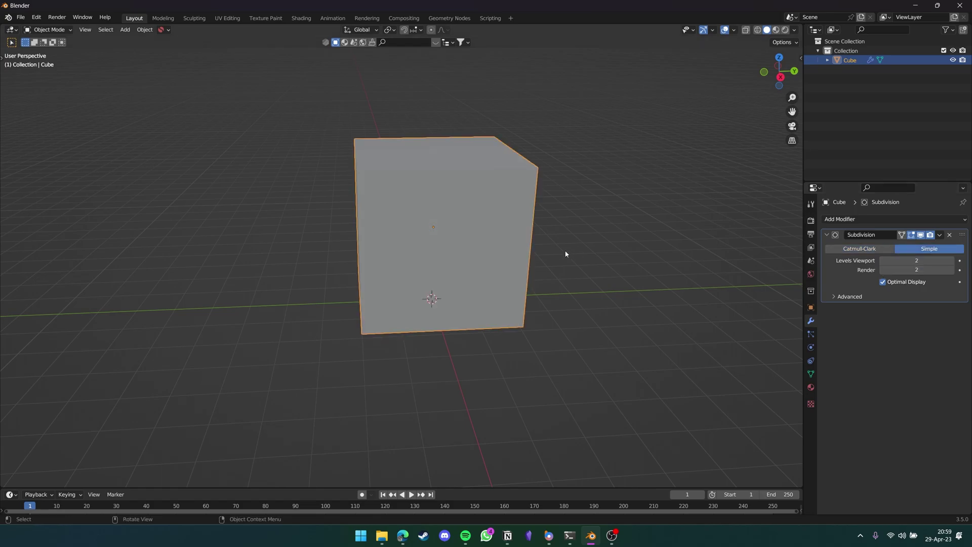
# Apply Edge Damage to the cube with the Cracks and Damage maker add-on and check the worn edges up close
pyautogui.scroll(3, 566, 278)
pyautogui.press('n')
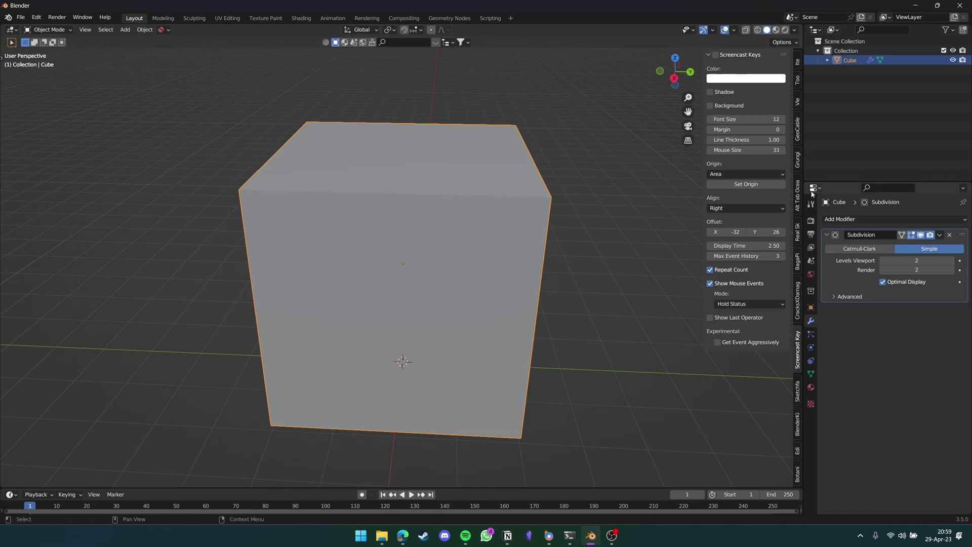
pyautogui.click(799, 303)
pyautogui.moveTo(649, 159); pyautogui.dragTo(584, 220, button='middle')
pyautogui.click(751, 68)
pyautogui.scroll(2, 402, 220)
pyautogui.moveTo(412, 223); pyautogui.dragTo(483, 216, button='middle')
pyautogui.scroll(2, 429, 227)
pyautogui.scroll(-2, 472, 228)
pyautogui.scroll(-4, 600, 235)
pyautogui.moveTo(567, 227); pyautogui.dragTo(536, 245, button='middle')
pyautogui.click(528, 178)
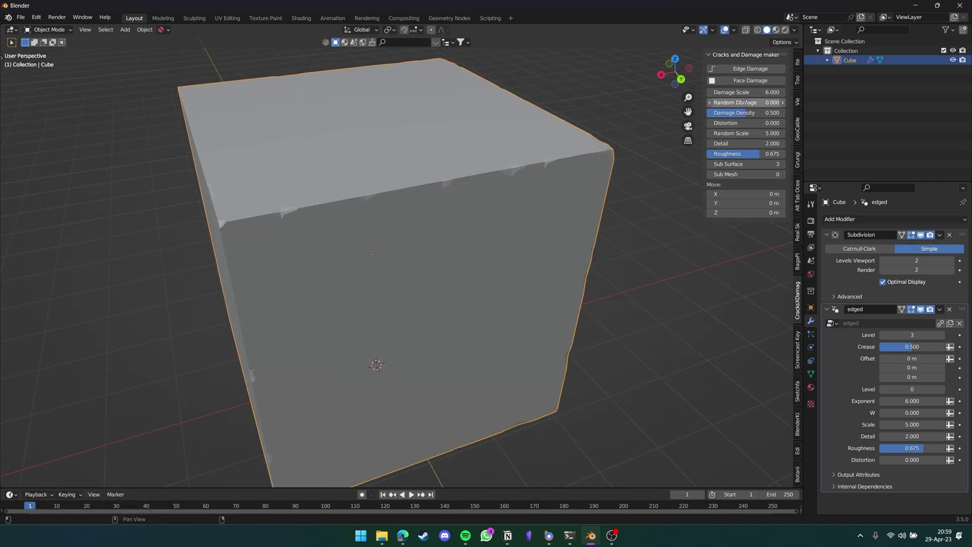
# Set the cube's Damage Scale to 7.620, Random Damage to 1.160 and Damage Density to 0.452, and deselect it
pyautogui.moveTo(748, 92); pyautogui.dragTo(775, 102)
pyautogui.scroll(-1, 547, 230)
pyautogui.moveTo(745, 112)
pyautogui.mouseDown()
pyautogui.moveTo(725, 112)
pyautogui.moveTo(740, 112)
pyautogui.mouseUp()
pyautogui.moveTo(557, 228); pyautogui.dragTo(473, 155, button='middle')
pyautogui.click(598, 232)
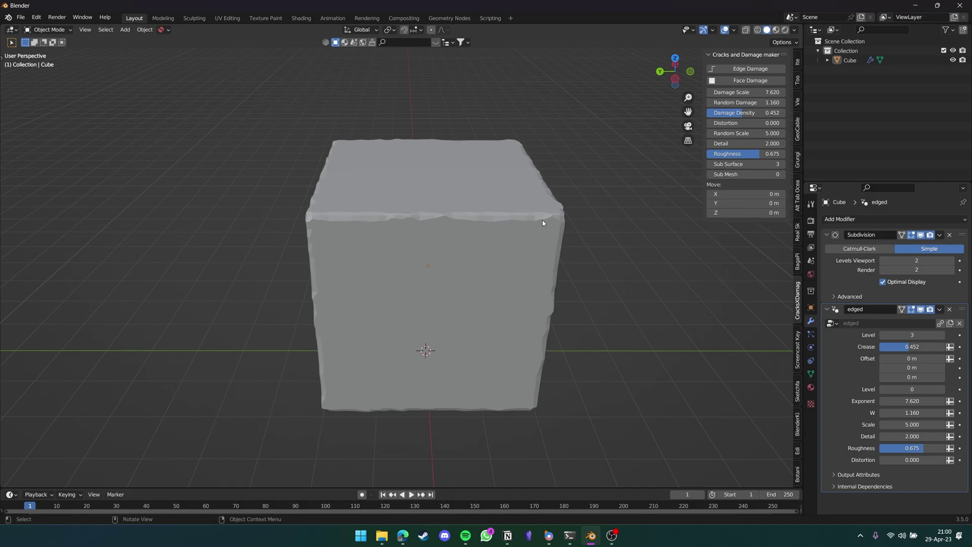
pyautogui.moveTo(542, 220); pyautogui.dragTo(491, 282, button='middle')
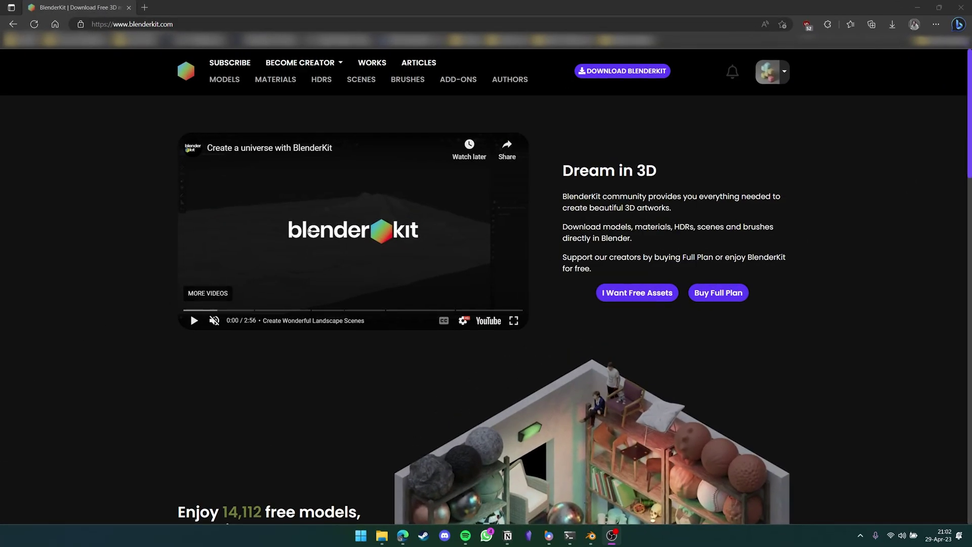
# On the BlenderKit website in the browser, view the add-on download page and look through the home page's asset and plan information
pyautogui.click(598, 71)
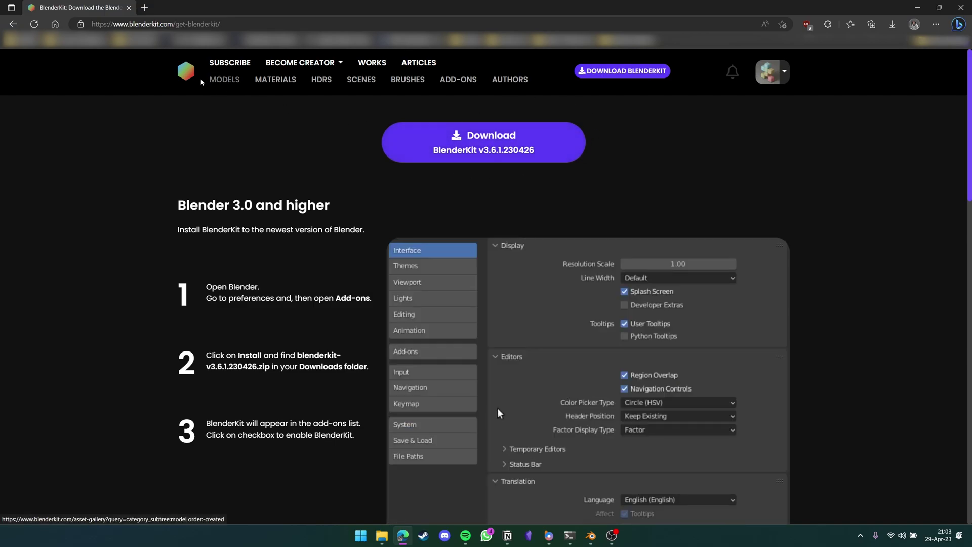
pyautogui.click(186, 71)
pyautogui.scroll(-5, 515, 285)
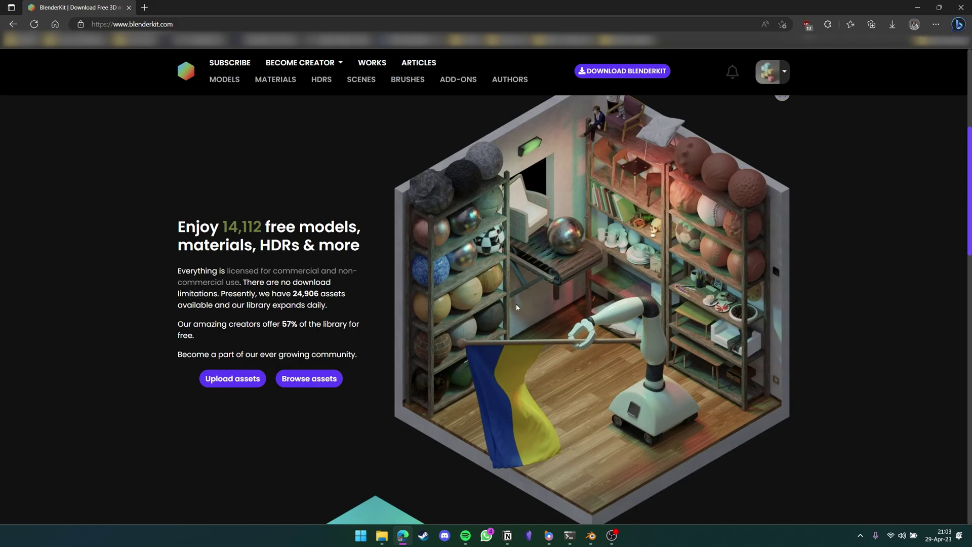
pyautogui.scroll(-8, 506, 316)
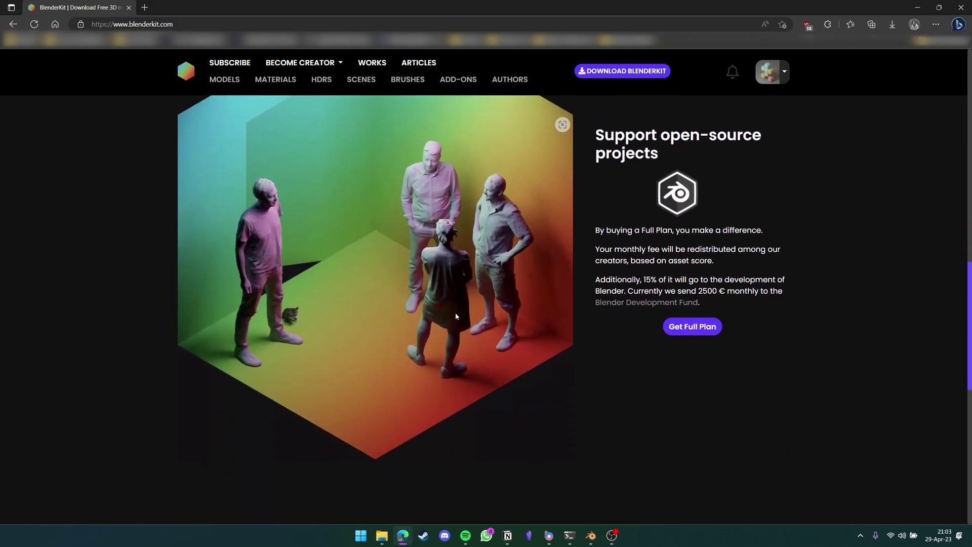
pyautogui.scroll(13, 446, 311)
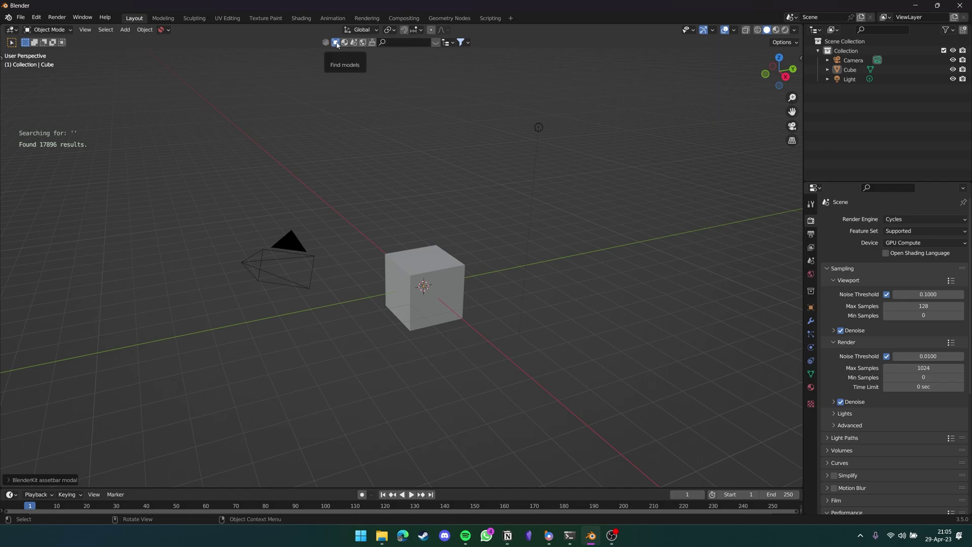
# In Blender, search BlenderKit models for "car", place the Police model in front of the cube and close the asset bar
pyautogui.click(399, 43)
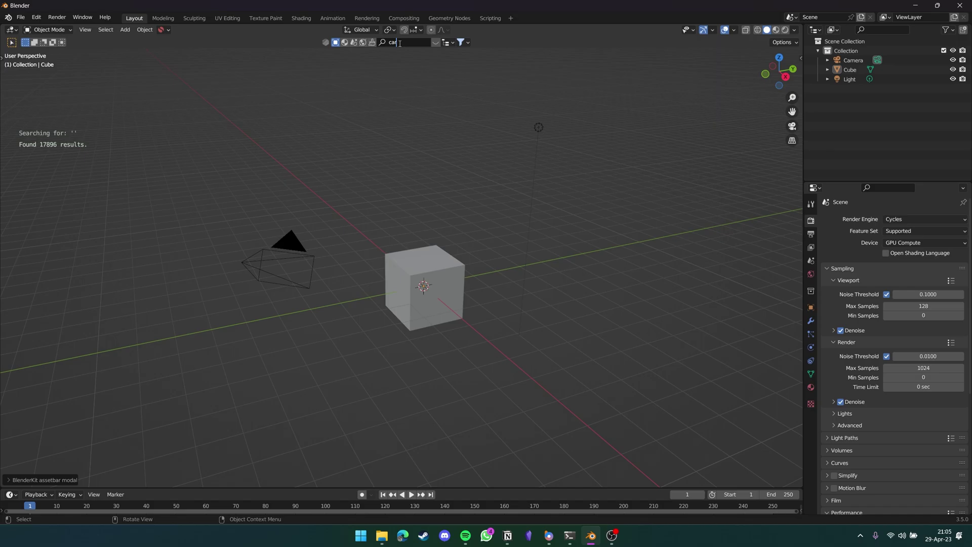
pyautogui.press('Return')
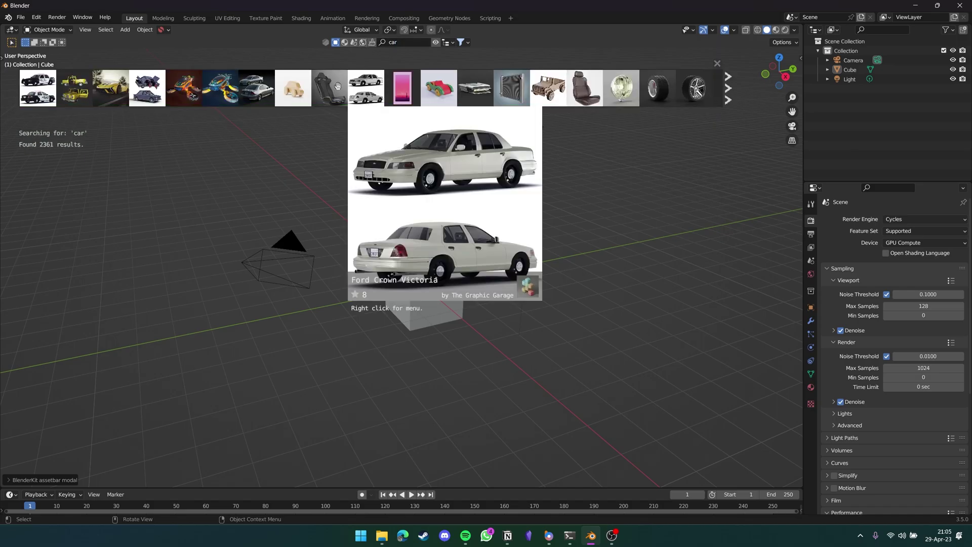
pyautogui.moveTo(78, 82)
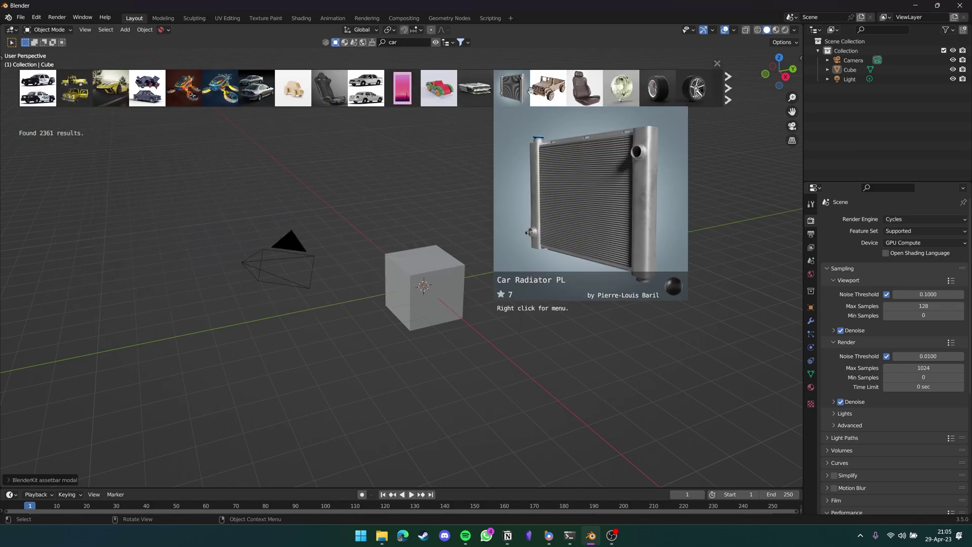
pyautogui.moveTo(605, 93)
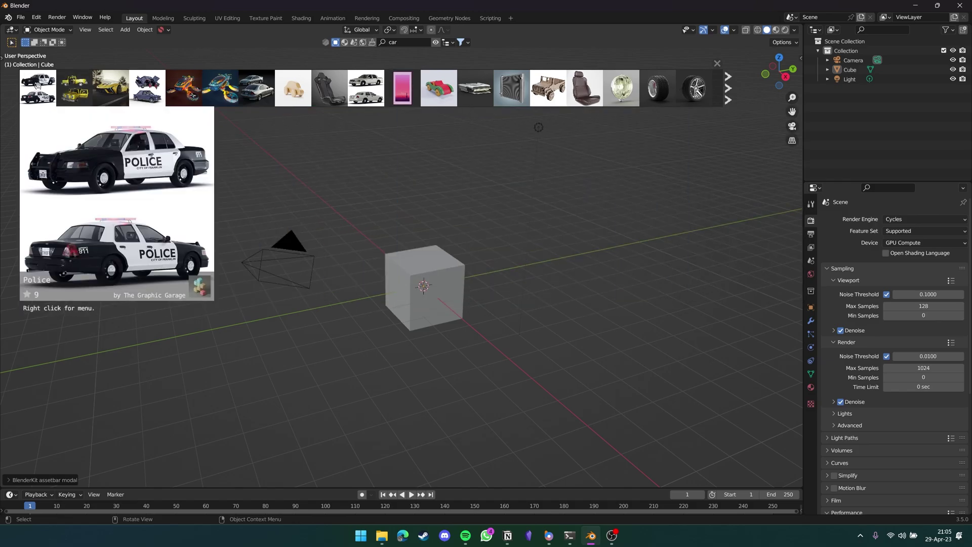
pyautogui.moveTo(37, 84); pyautogui.dragTo(515, 339)
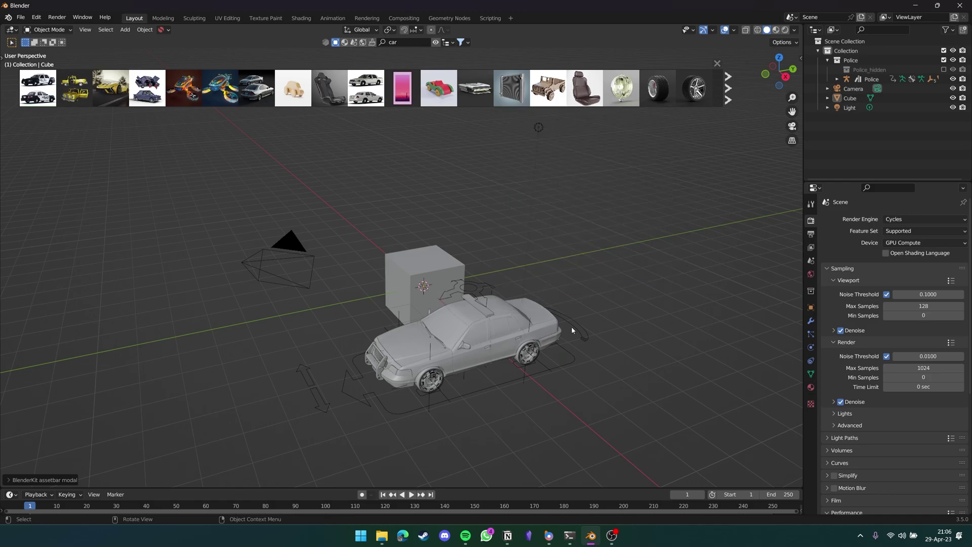
pyautogui.click(716, 64)
# Switch the viewport to rendered shading and put the police car's rig into Pose Mode
pyautogui.moveTo(598, 356); pyautogui.dragTo(605, 310, button='middle')
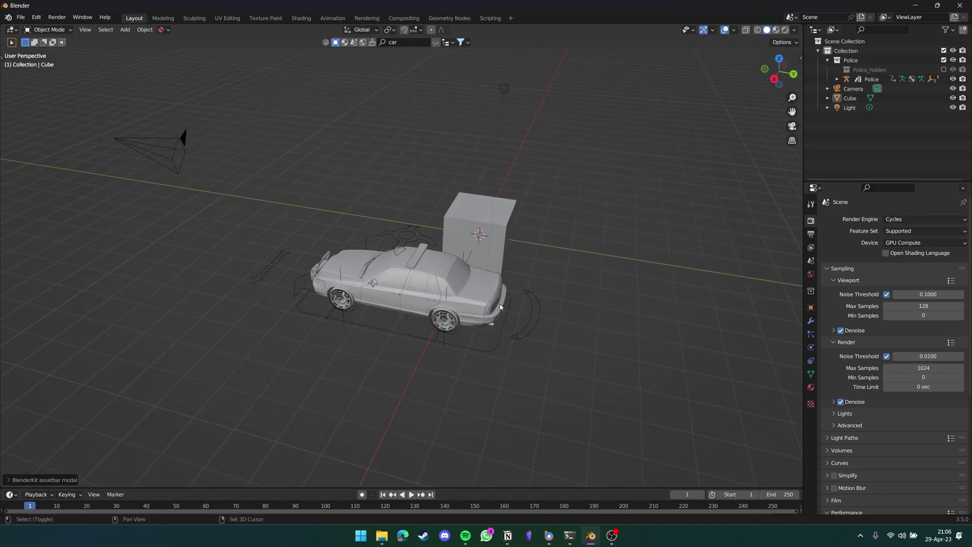
pyautogui.click(785, 30)
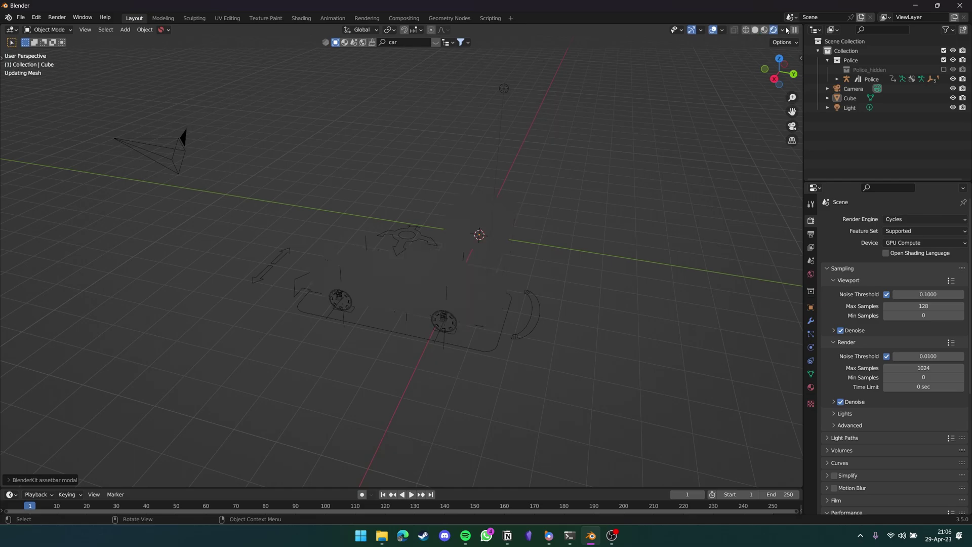
pyautogui.moveTo(486, 203); pyautogui.dragTo(535, 211, button='middle')
pyautogui.click(509, 202)
pyautogui.hotkey('ctrl', 'Tab')
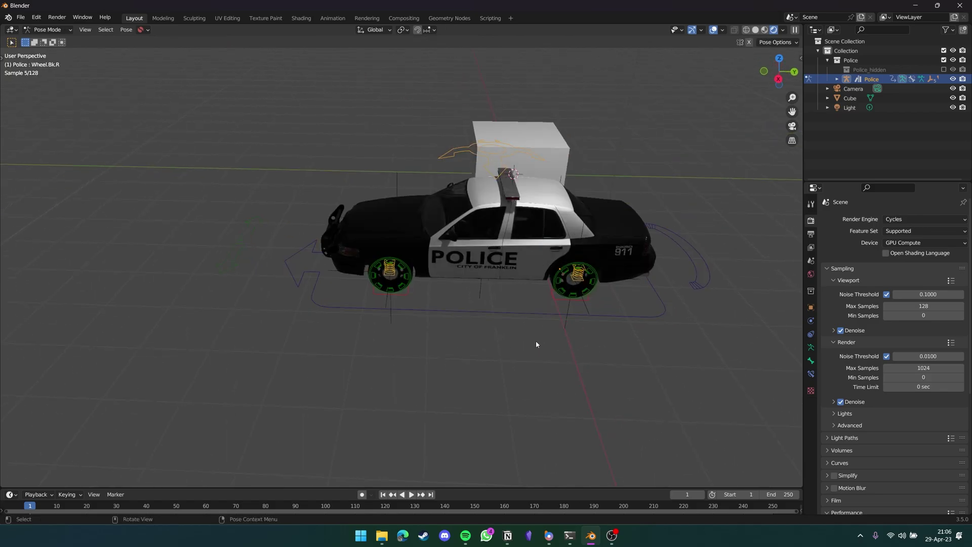
# Try moving the police car's Suspension and Root bones and rotating its Drift bone, cancelling each transform
pyautogui.click(458, 156)
pyautogui.press('g')
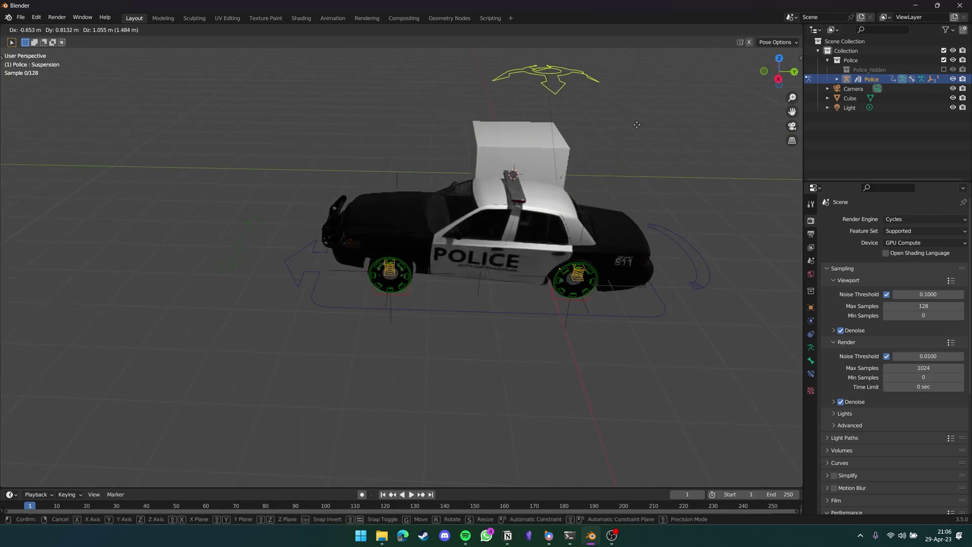
pyautogui.press('Escape')
pyautogui.click(500, 316)
pyautogui.press('g')
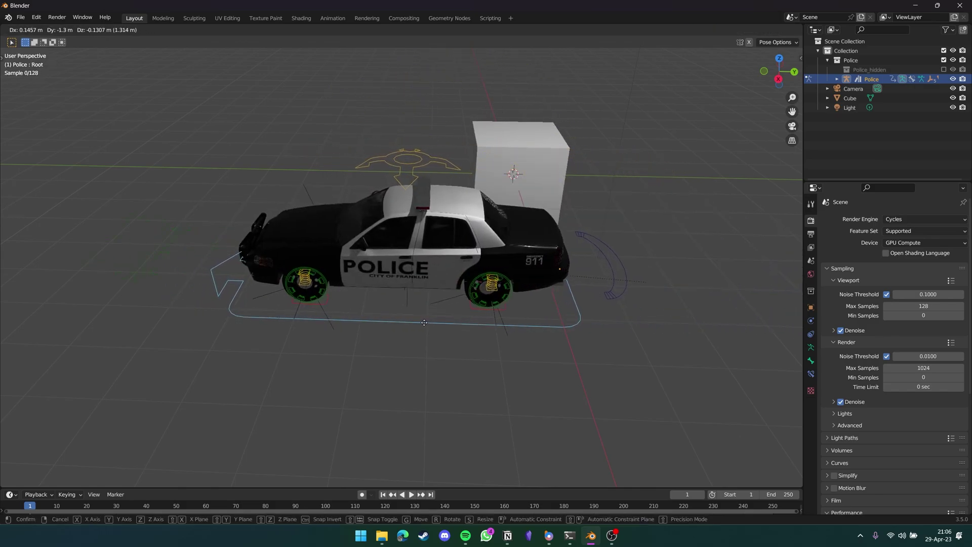
pyautogui.press('Escape')
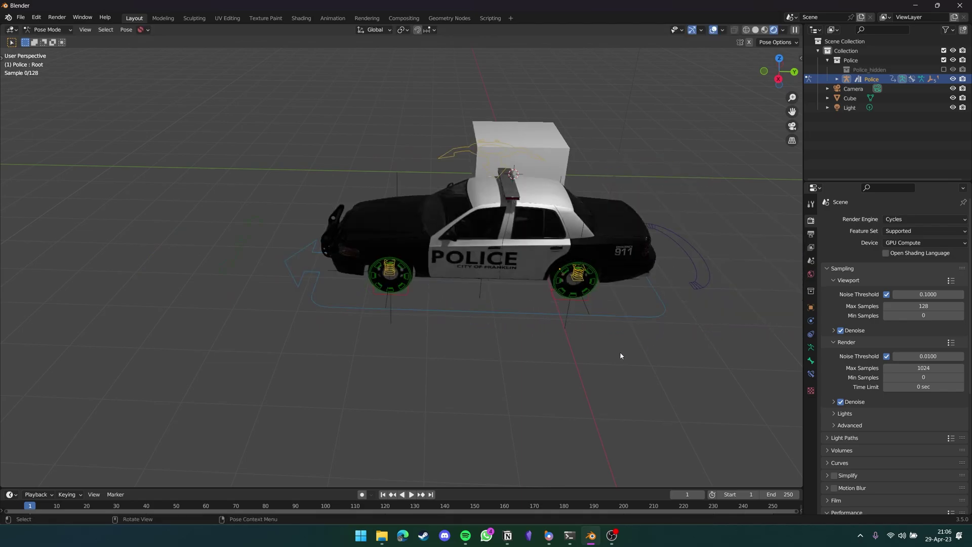
pyautogui.click(687, 267)
pyautogui.press('r')
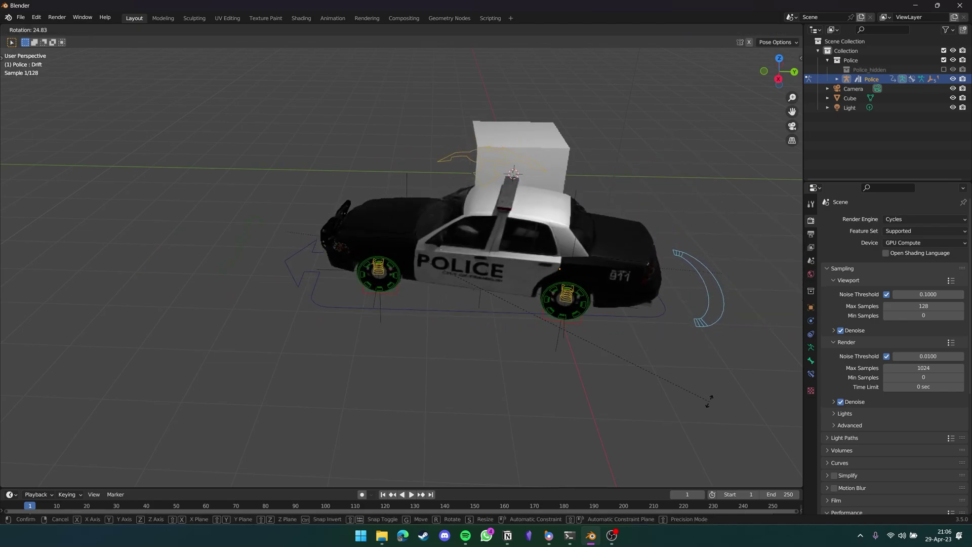
pyautogui.rightClick(411, 328)
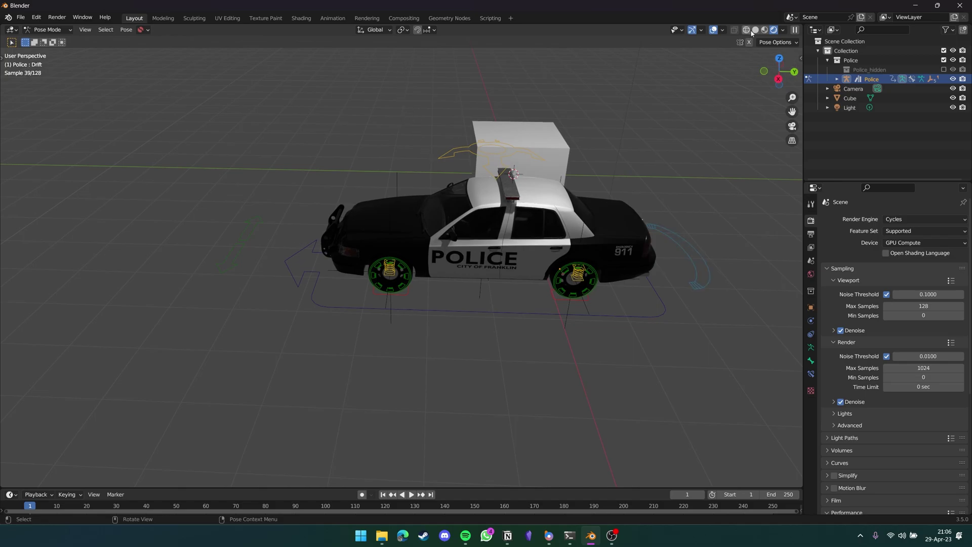
# Return the car rig to Object Mode, deselect it and set the viewport to solid shading
pyautogui.hotkey('ctrl', 'Tab')
pyautogui.click(596, 147)
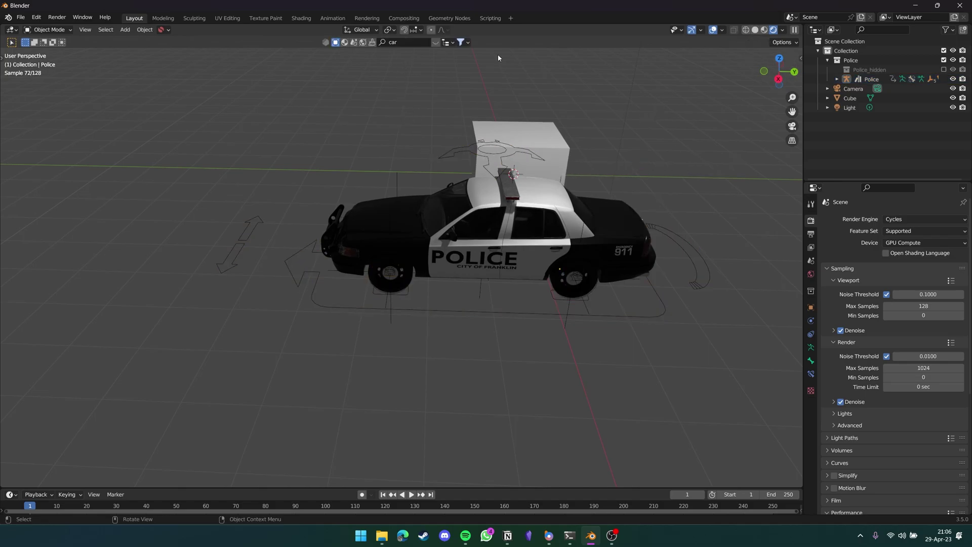
pyautogui.click(755, 30)
# Browse BlenderKit's other asset types, ending with the materials category
pyautogui.moveTo(341, 61)
pyautogui.mouseDown(button='middle')
pyautogui.moveTo(433, 139)
pyautogui.moveTo(394, 81)
pyautogui.mouseUp(button='middle')
pyautogui.click(363, 42)
pyautogui.moveTo(411, 129); pyautogui.dragTo(441, 152, button='middle')
pyautogui.click(344, 42)
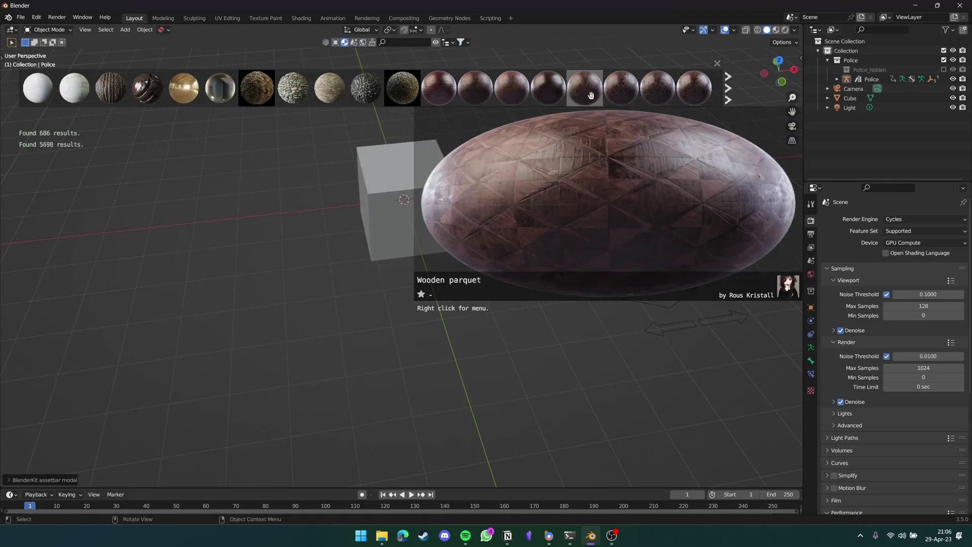
pyautogui.scroll(-4, 658, 98)
pyautogui.scroll(4, 583, 87)
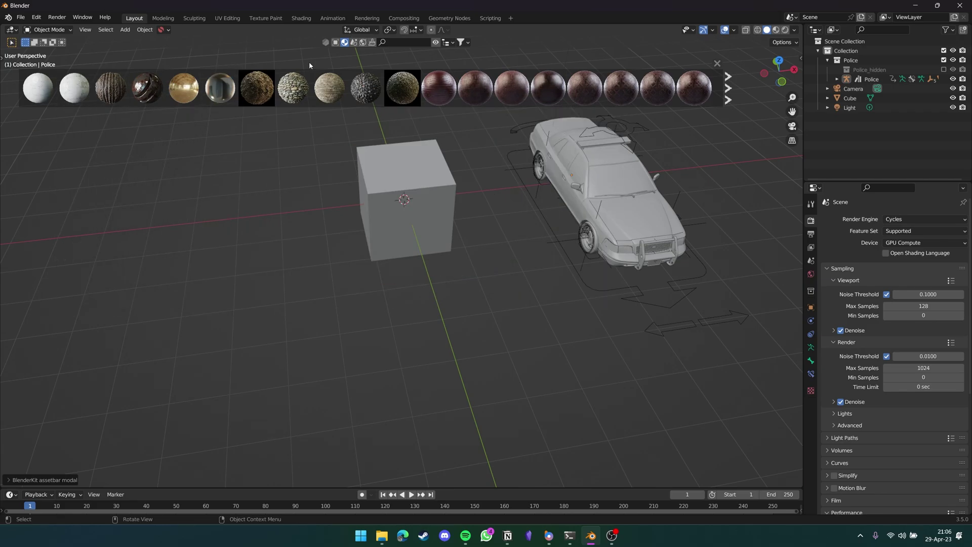
# Search BlenderKit materials for "marble" and apply the green Marble 3 material to the cube
pyautogui.click(420, 45)
pyautogui.write('marble')
pyautogui.press('Return')
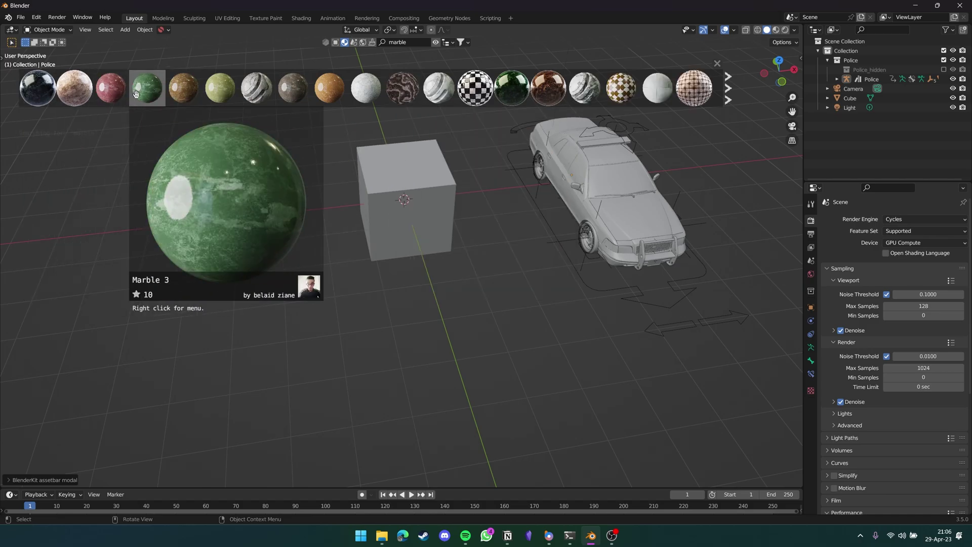
pyautogui.moveTo(145, 90); pyautogui.dragTo(435, 217)
# Preview the scene in rendered shading, close the asset bar and inspect the marble cube up close
pyautogui.click(786, 30)
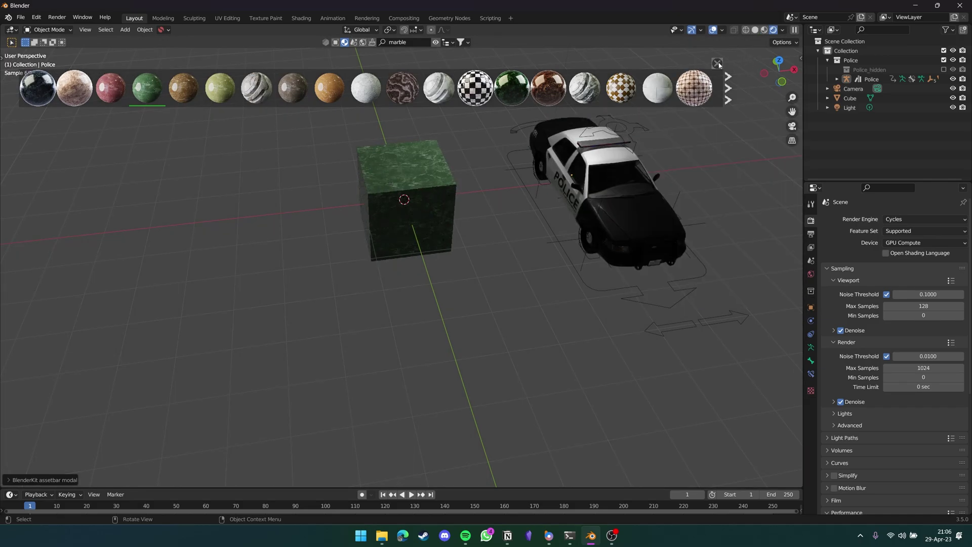
pyautogui.click(717, 64)
pyautogui.scroll(5, 429, 169)
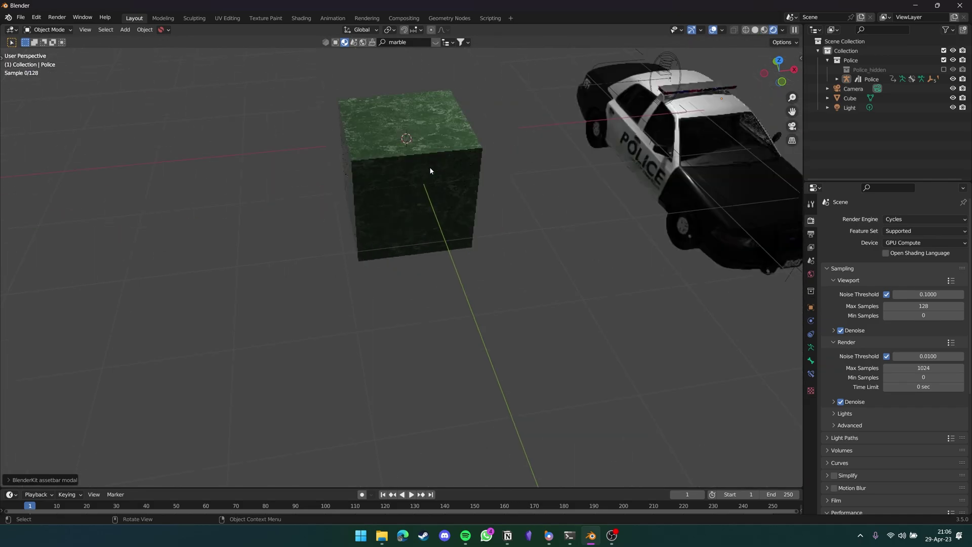
pyautogui.keyDown('shift'); pyautogui.moveTo(439, 202); pyautogui.dragTo(470, 260, button='middle'); pyautogui.keyUp('shift')
pyautogui.click(413, 217)
pyautogui.scroll(-4, 453, 216)
pyautogui.moveTo(460, 221); pyautogui.dragTo(365, 171, button='middle')
pyautogui.click(365, 170)
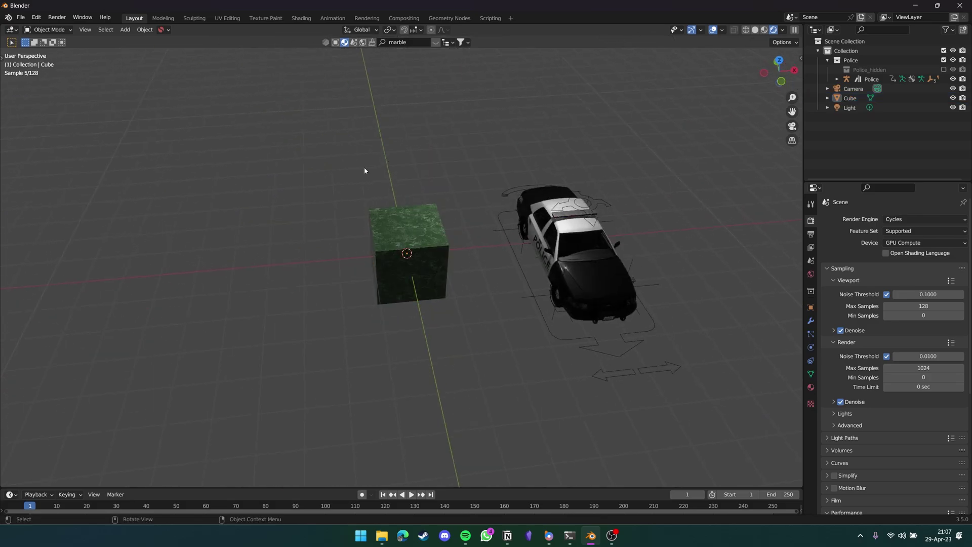
# Reopen the marble search results, look through further materials and close the asset bar
pyautogui.click(438, 43)
pyautogui.moveTo(554, 96)
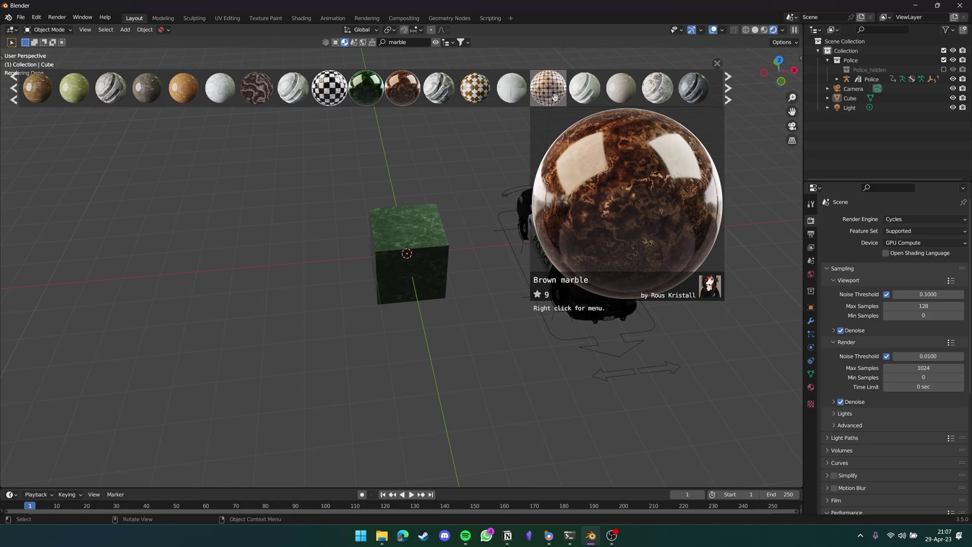
pyautogui.click(717, 63)
pyautogui.scroll(-2, 572, 177)
pyautogui.moveTo(553, 180); pyautogui.dragTo(494, 172, button='middle')
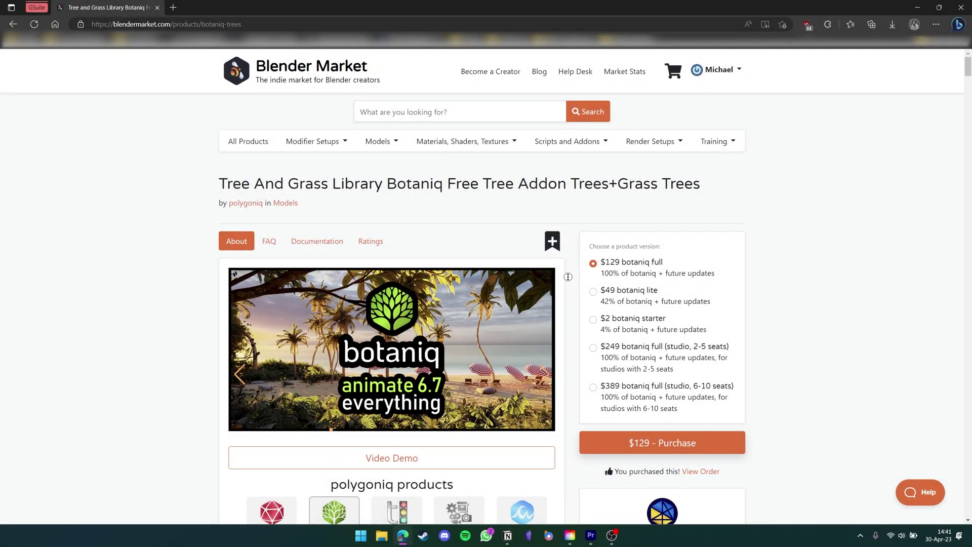
# Read the Botaniq product page's overview, licence variants, and animation and vine-drawing features on Blender Market
pyautogui.scroll(-5, 568, 280)
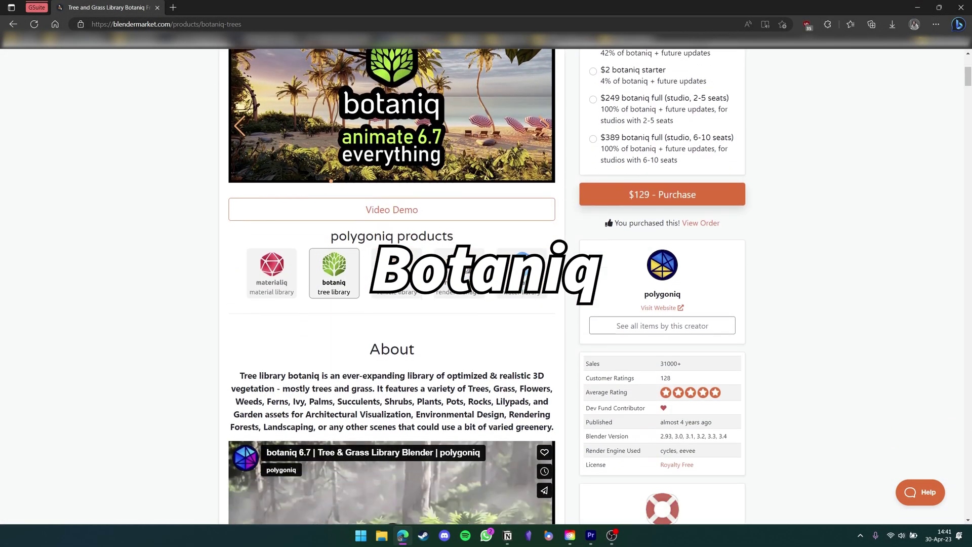
pyautogui.scroll(-10, 568, 280)
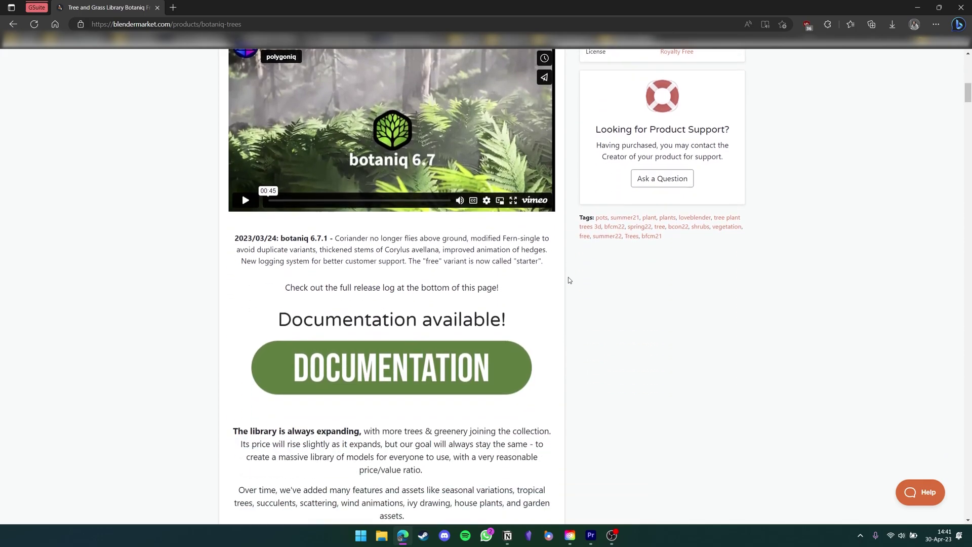
pyautogui.scroll(-7, 569, 280)
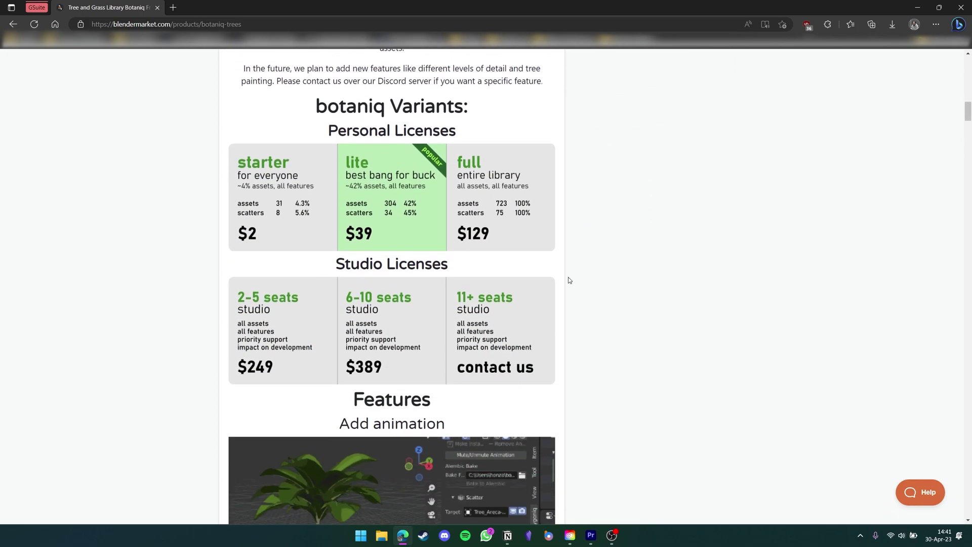
pyautogui.scroll(-2, 568, 280)
pyautogui.scroll(-3, 568, 280)
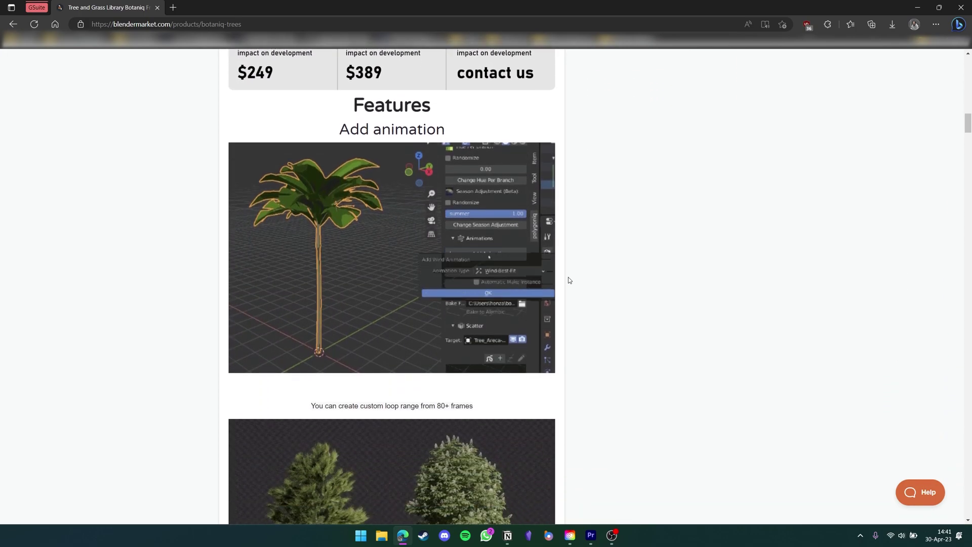
pyautogui.scroll(-8, 568, 280)
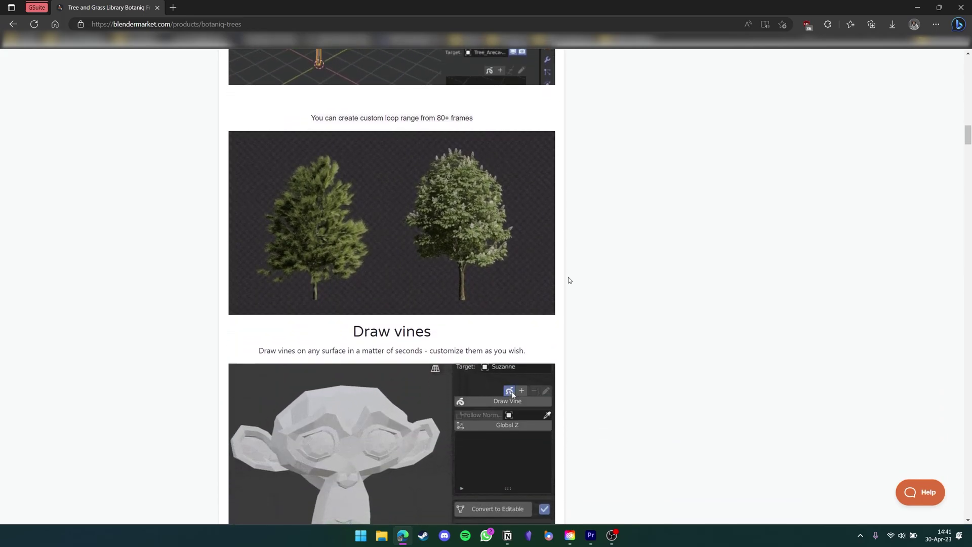
pyautogui.scroll(-2, 568, 280)
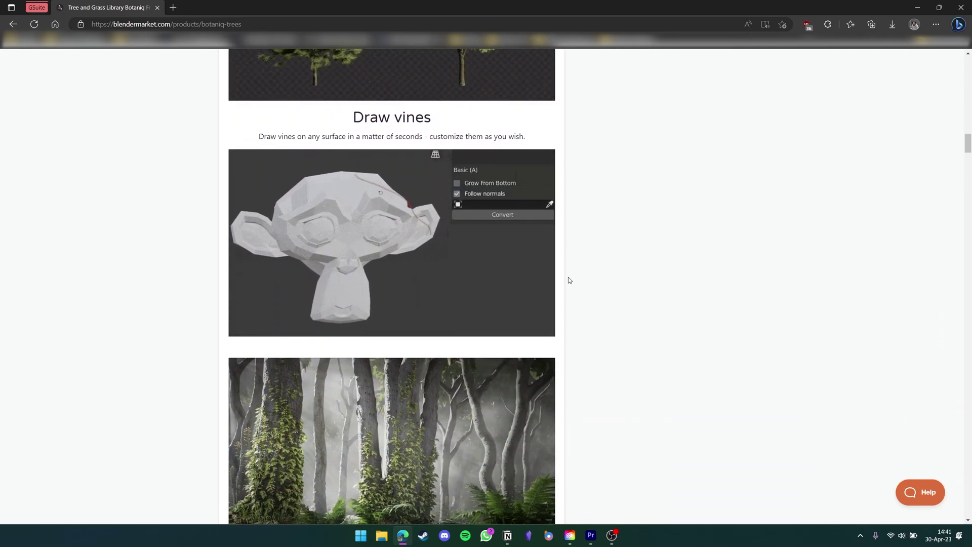
pyautogui.scroll(-1, 568, 280)
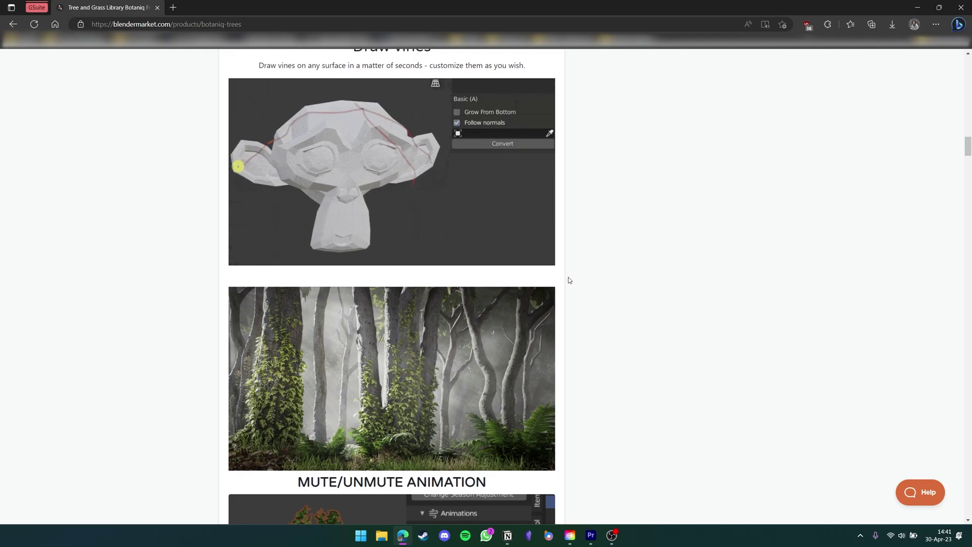
pyautogui.scroll(-4, 569, 280)
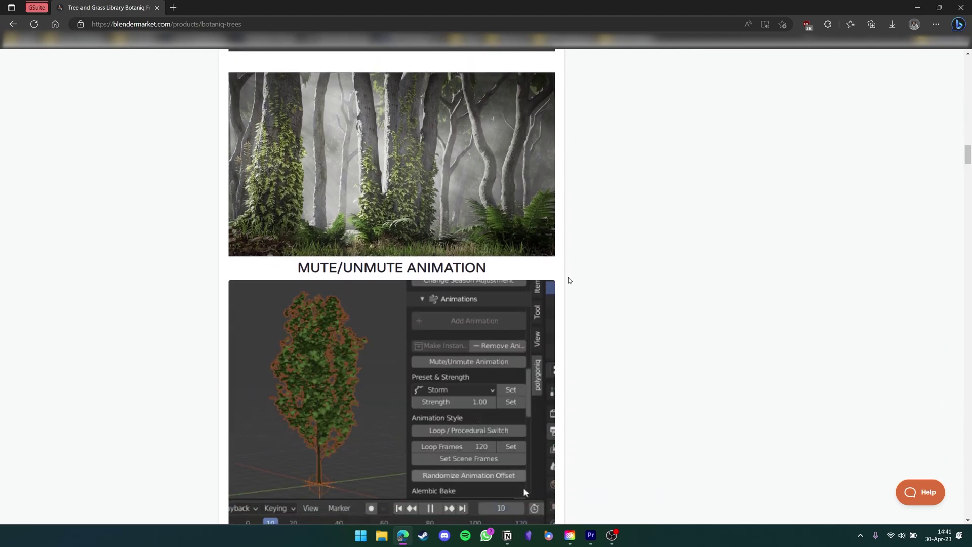
# Examine the product page's sections on particle scattering, asset spawning, ground snapping, randomization and the asset gallery
pyautogui.scroll(-7, 568, 280)
pyautogui.scroll(-6, 568, 280)
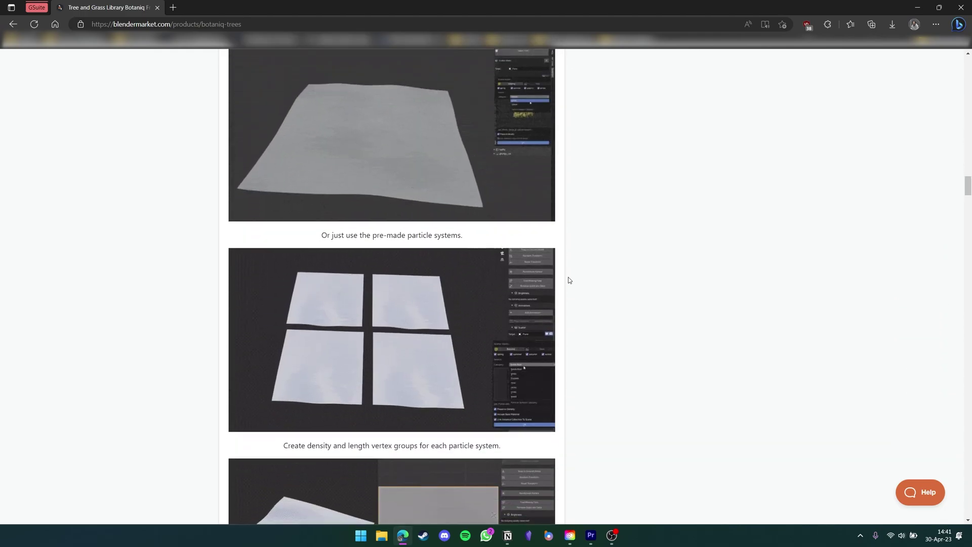
pyautogui.scroll(-10, 568, 278)
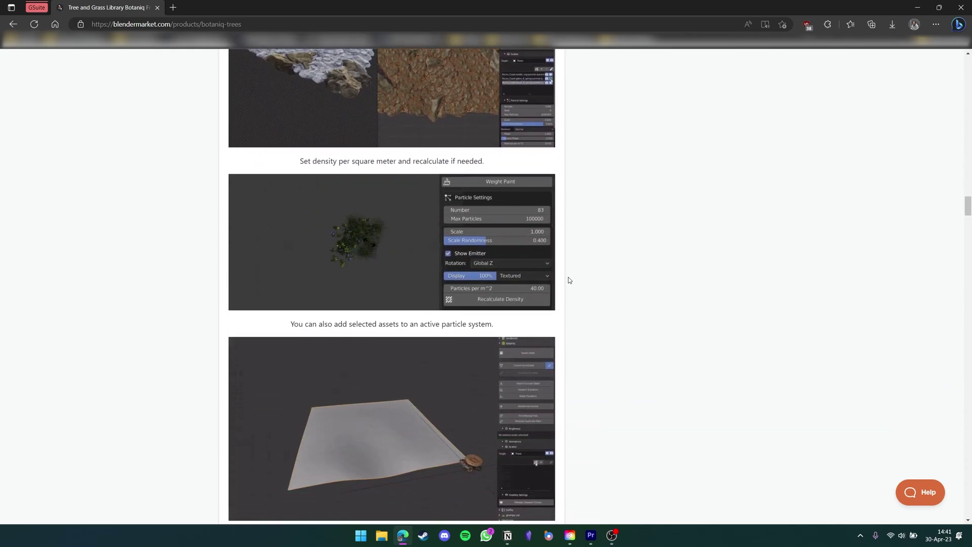
pyautogui.scroll(-9, 568, 279)
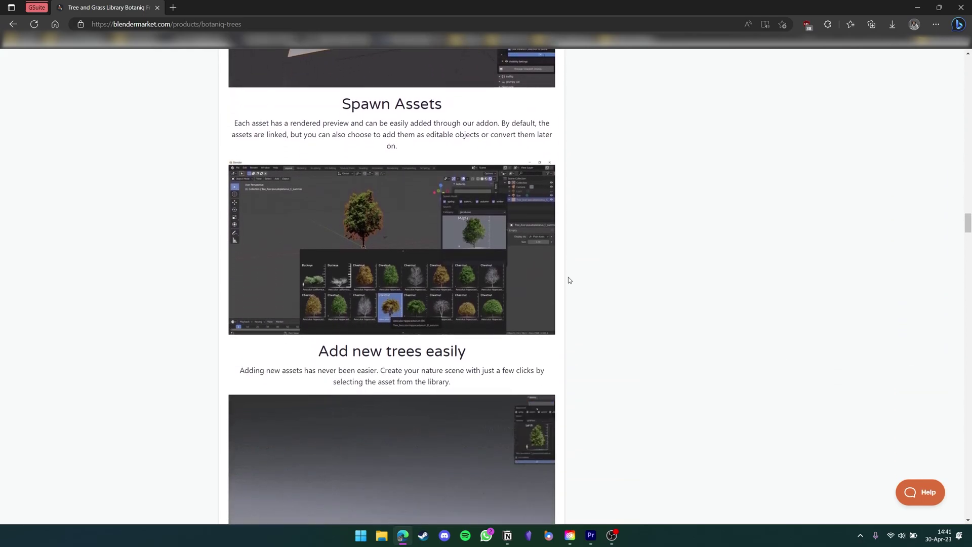
pyautogui.scroll(-10, 568, 280)
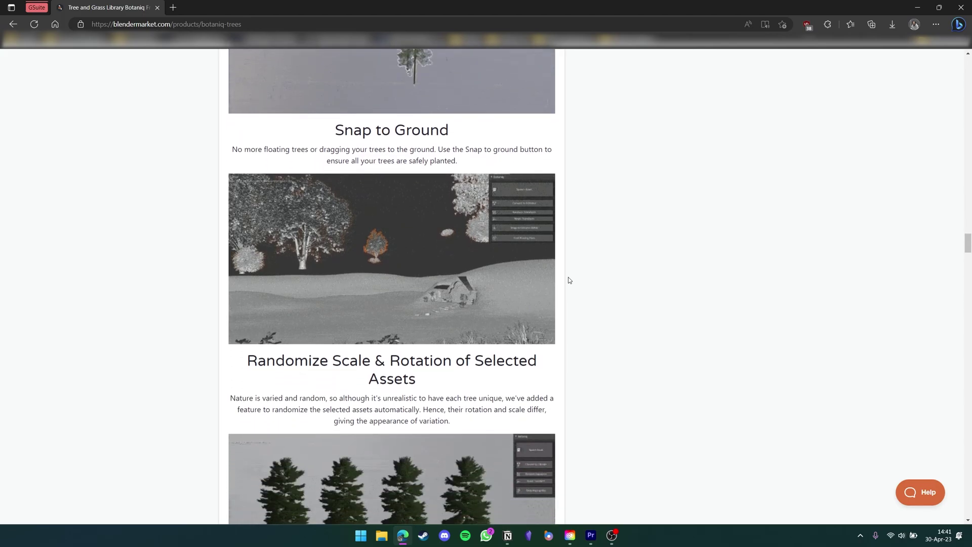
pyautogui.scroll(-2, 568, 280)
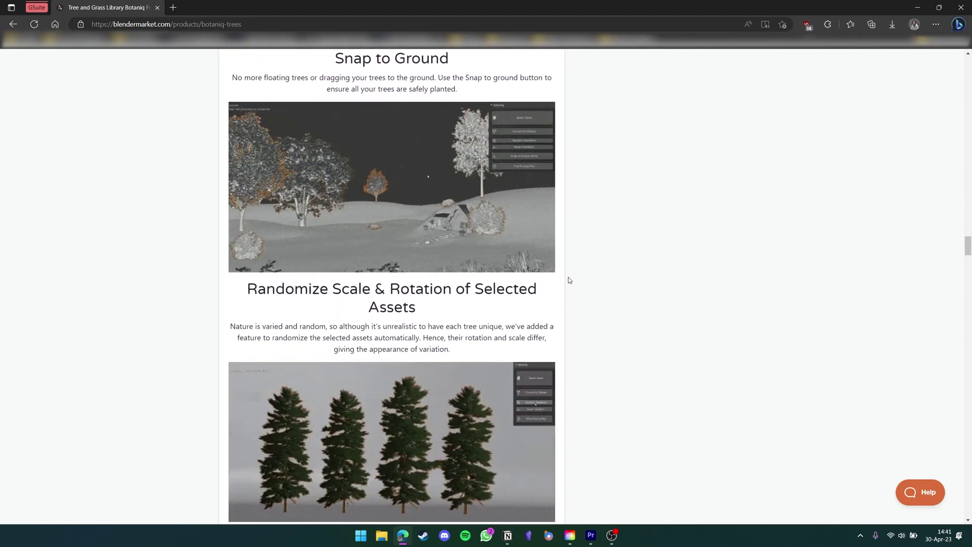
pyautogui.scroll(-14, 568, 280)
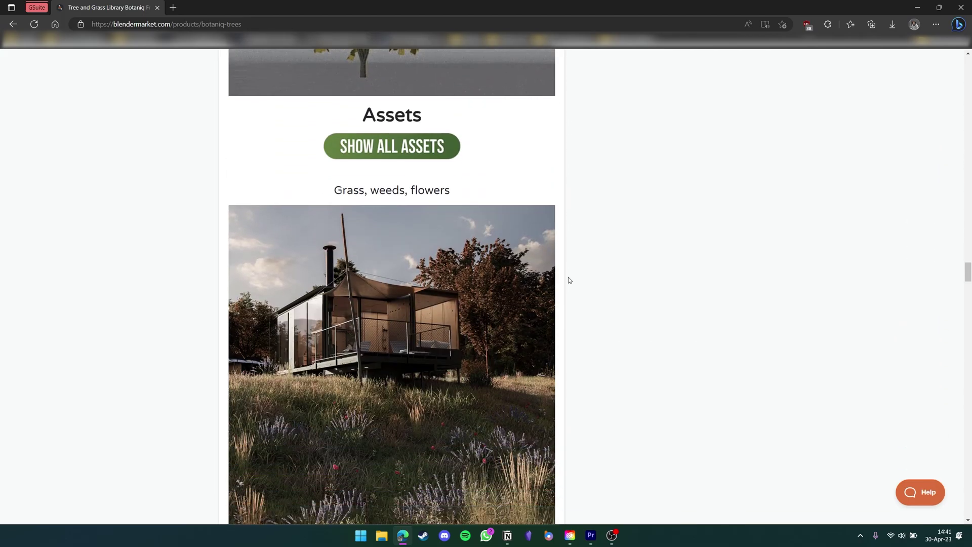
pyautogui.scroll(-9, 568, 280)
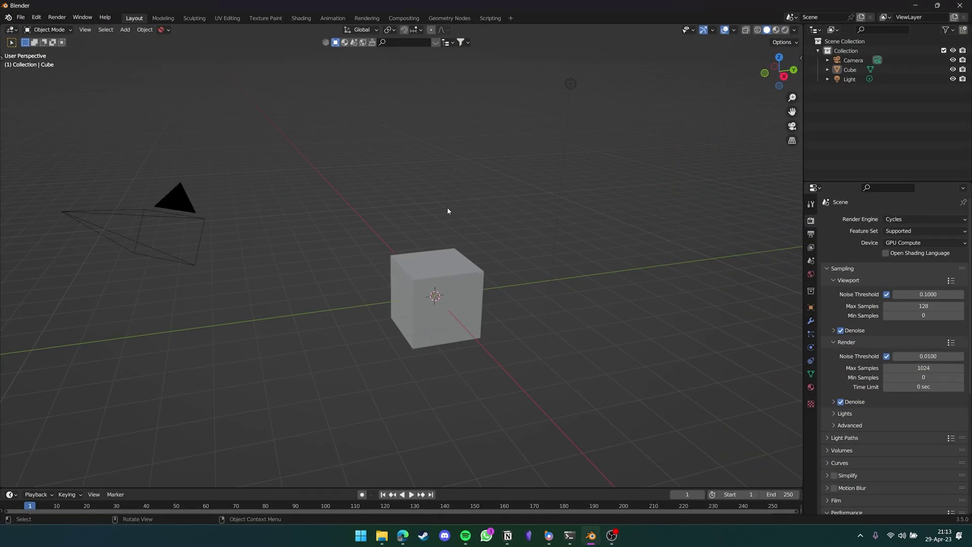
# Switch to Blender and bring up the botaniq free tools beside the 3D view
pyautogui.moveTo(509, 249)
pyautogui.mouseDown(button='middle')
pyautogui.moveTo(516, 258)
pyautogui.moveTo(510, 238)
pyautogui.mouseUp(button='middle')
pyautogui.press('n')
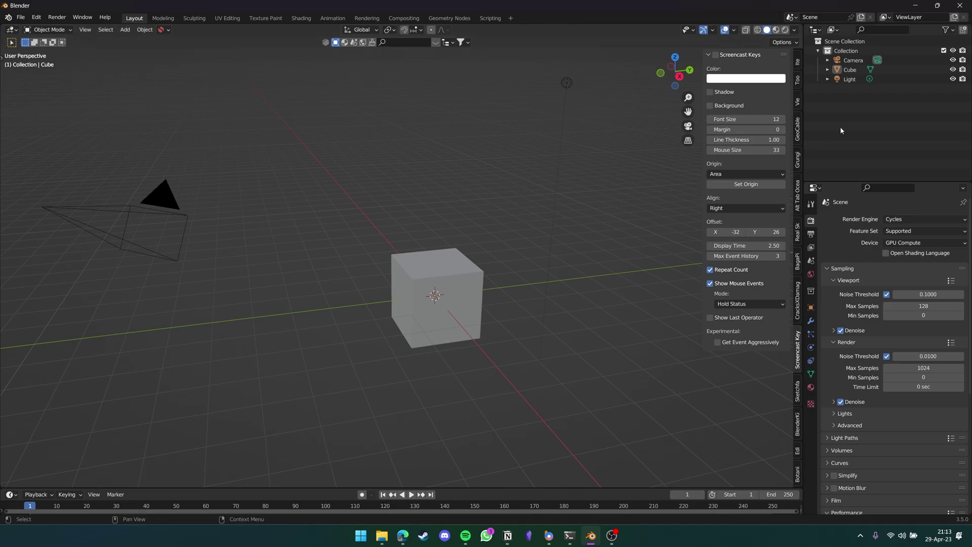
pyautogui.click(798, 474)
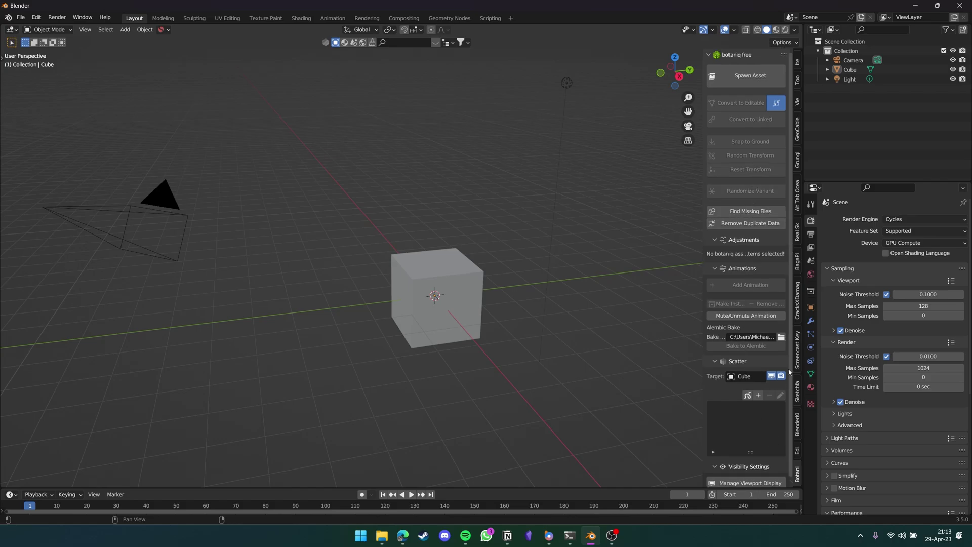
# Spawn the Abies concolor (A) tree from Botaniq's coniferous category, keeping all four seasons enabled
pyautogui.click(743, 77)
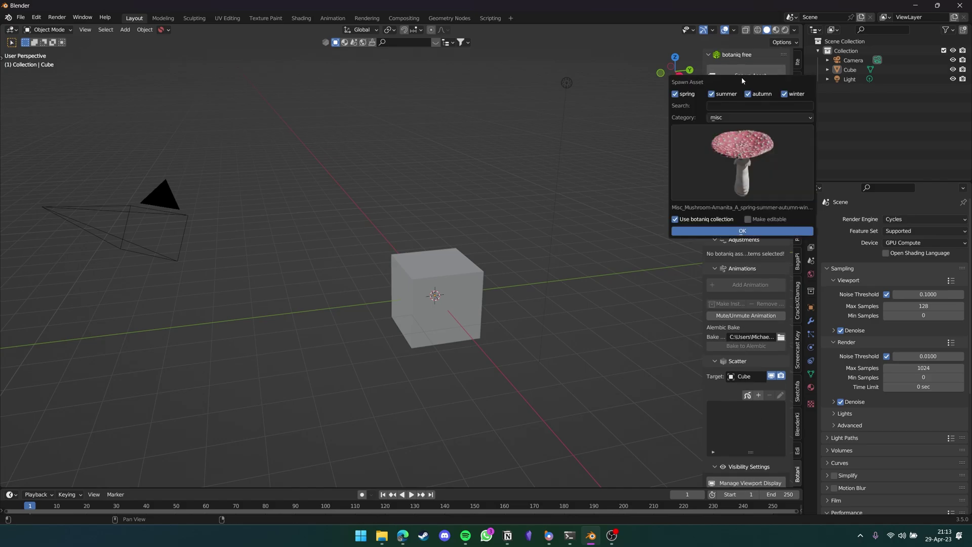
pyautogui.click(732, 118)
pyautogui.click(731, 130)
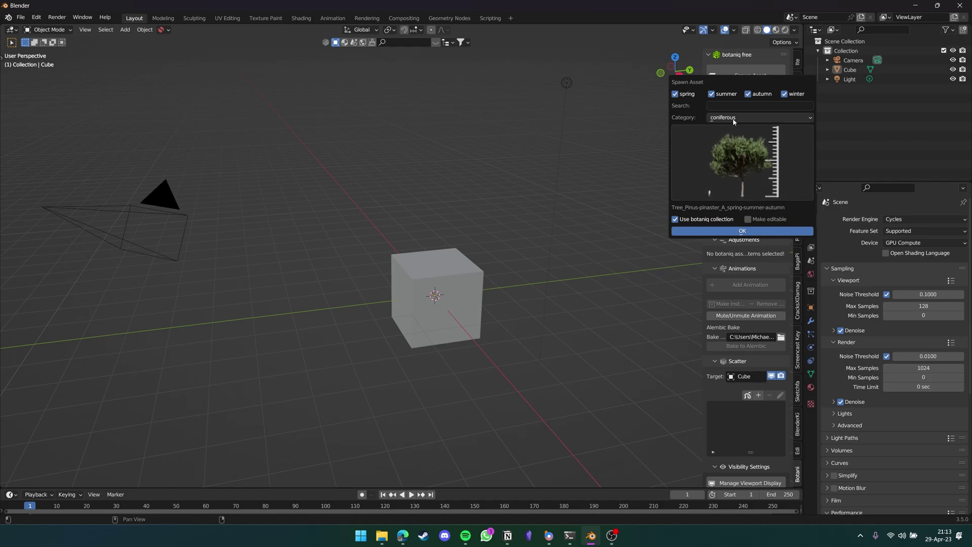
pyautogui.click(732, 118)
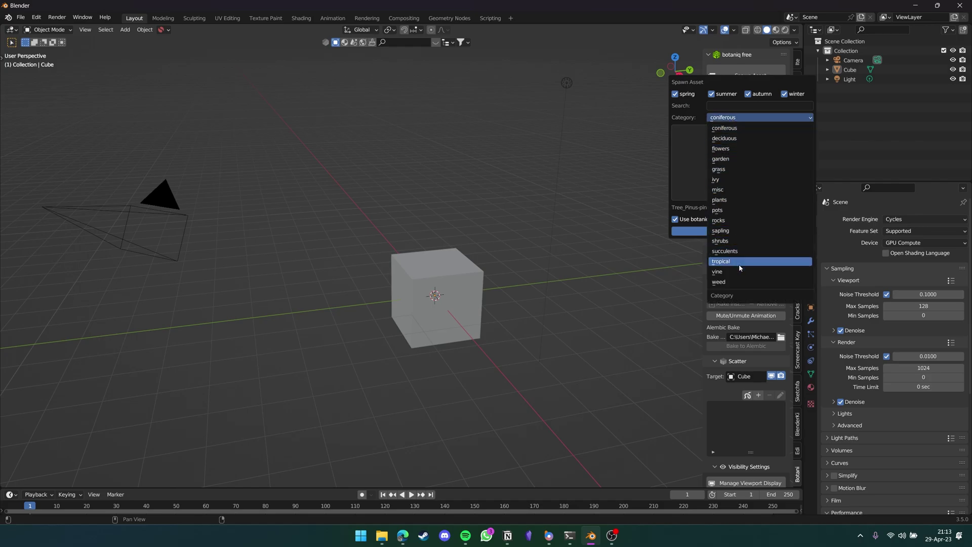
pyautogui.click(724, 129)
pyautogui.click(721, 182)
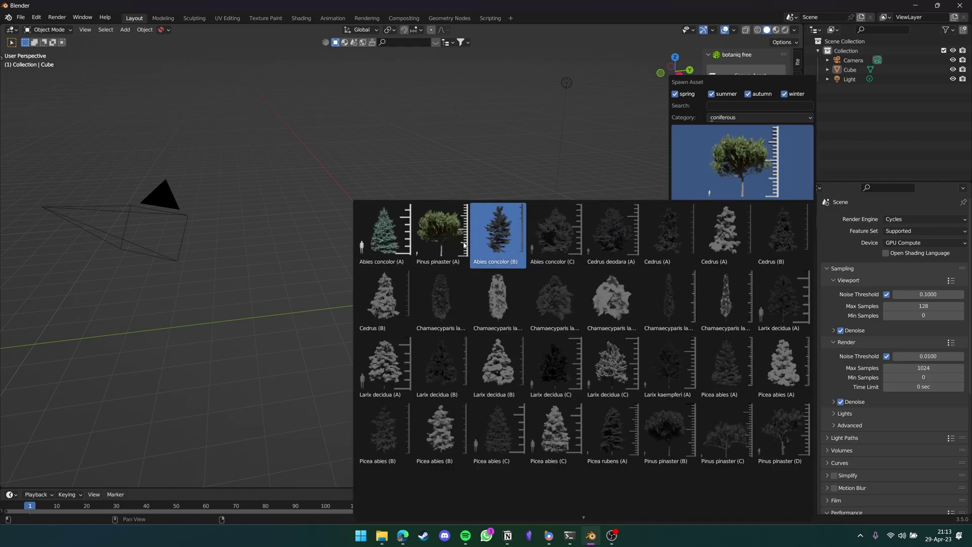
pyautogui.click(384, 236)
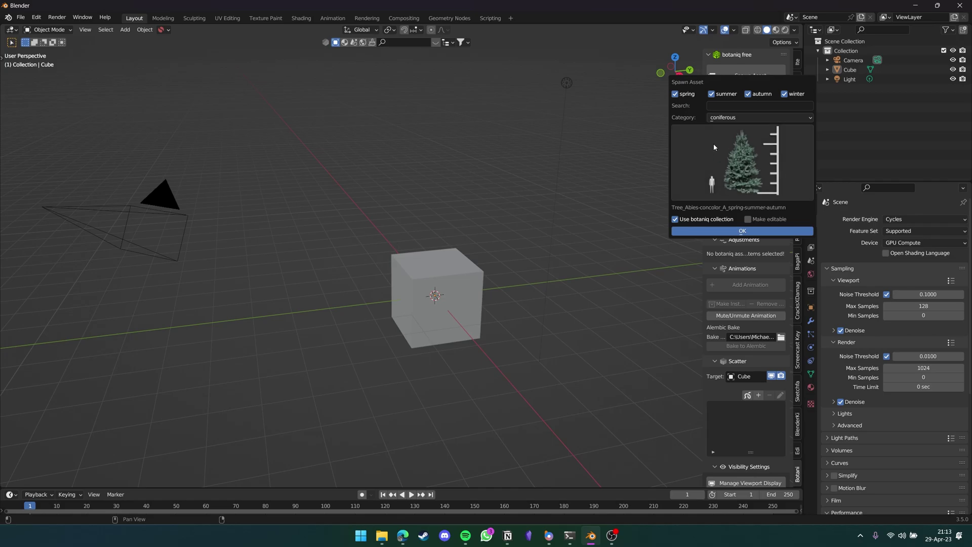
pyautogui.click(735, 229)
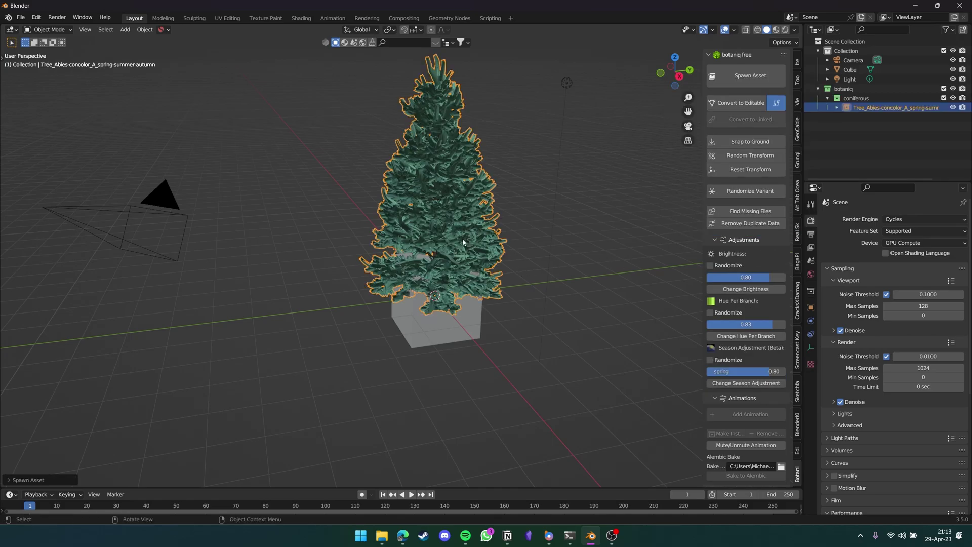
# Scale up the spawned Abies concolor tree in two passes so that it dwarfs the cube
pyautogui.click(498, 226)
pyautogui.moveTo(498, 226); pyautogui.dragTo(576, 219, button='middle')
pyautogui.click(453, 227)
pyautogui.press('s')
pyautogui.click(634, 263)
pyautogui.click(633, 264)
pyautogui.scroll(-3, 603, 264)
pyautogui.moveTo(592, 262); pyautogui.dragTo(512, 304, button='middle')
pyautogui.scroll(-3, 479, 190)
pyautogui.moveTo(479, 190); pyautogui.dragTo(474, 177, button='middle')
pyautogui.click(446, 187)
pyautogui.press('s')
pyautogui.click(527, 191)
# Preview the scene in rendered shading and inspect the conifer's branches up close
pyautogui.click(784, 30)
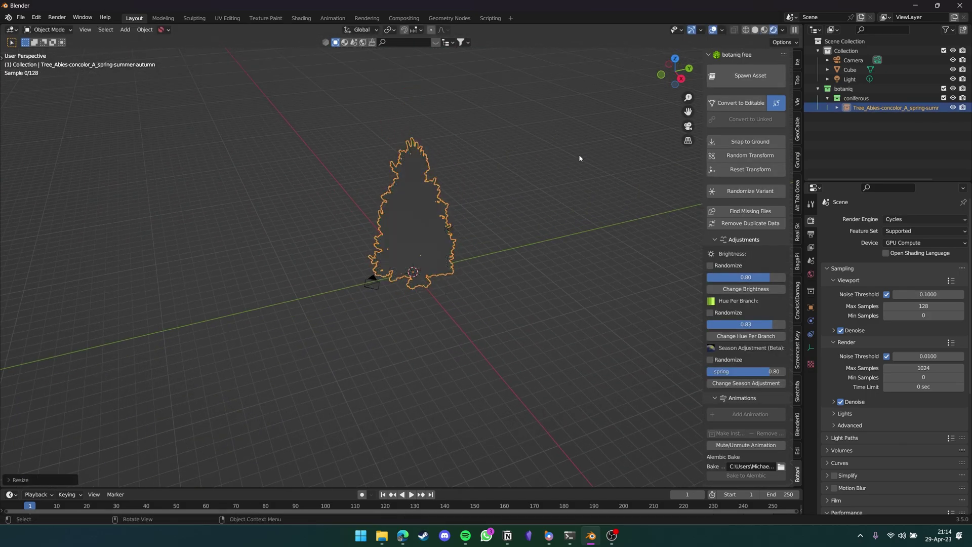
pyautogui.click(502, 209)
pyautogui.scroll(5, 485, 266)
pyautogui.moveTo(499, 265); pyautogui.dragTo(427, 258, button='middle')
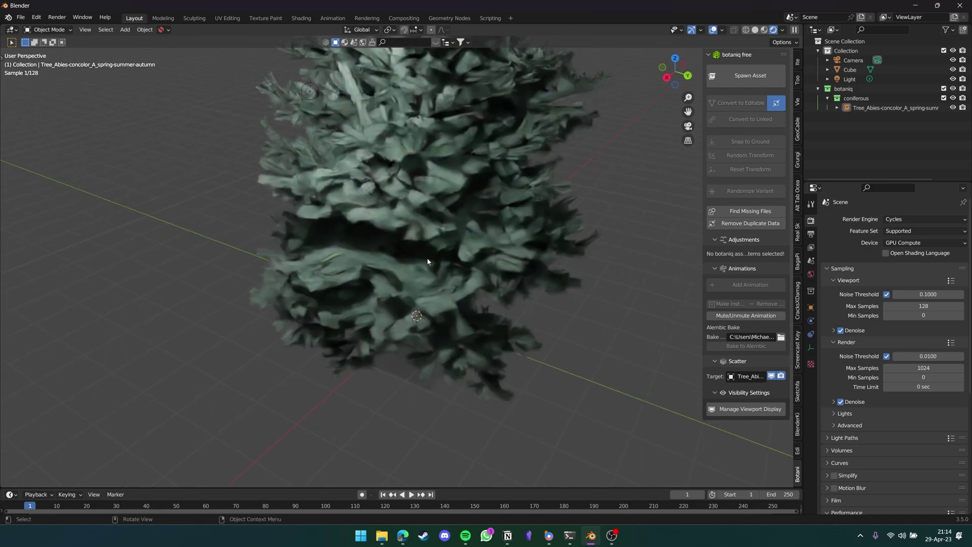
# Delete the conifer and spawn the Basalt Photoscan (A) rock from Botaniq's rocks category
pyautogui.click(449, 190)
pyautogui.press('Delete')
pyautogui.click(738, 83)
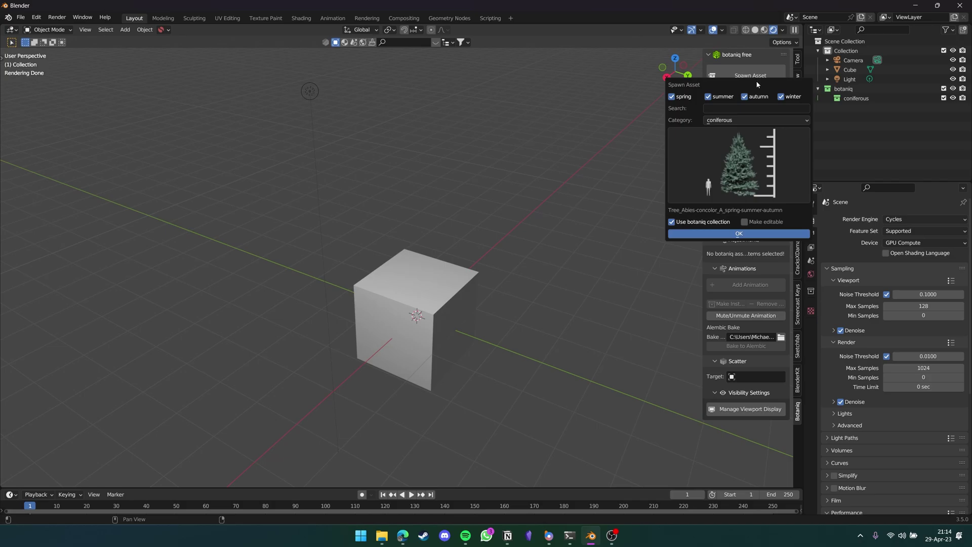
pyautogui.click(737, 120)
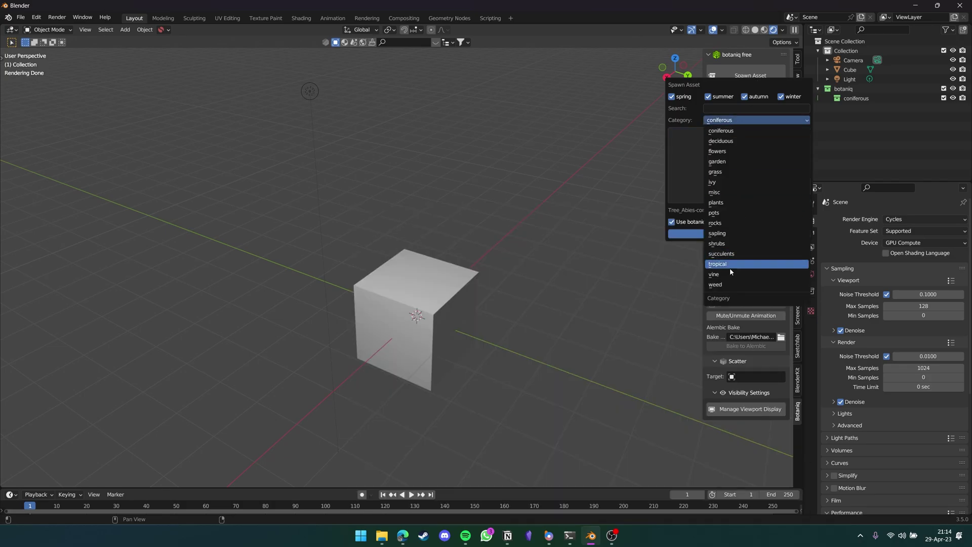
pyautogui.click(717, 223)
pyautogui.click(718, 185)
pyautogui.click(599, 237)
pyautogui.press('Return')
# Raise the basalt rock along the Z axis to sit above the cube, and deselect it
pyautogui.press('g')
pyautogui.press('z')
pyautogui.click(469, 212)
pyautogui.click(630, 175)
# Browse the asset previews in several Botaniq categories, ending with misc, without spawning anything
pyautogui.click(750, 75)
pyautogui.click(756, 152)
pyautogui.click(756, 116)
pyautogui.click(734, 168)
pyautogui.click(748, 147)
pyautogui.click(757, 116)
pyautogui.click(751, 178)
pyautogui.click(751, 144)
pyautogui.click(754, 119)
pyautogui.click(753, 118)
pyautogui.click(750, 119)
pyautogui.click(744, 192)
pyautogui.click(741, 156)
pyautogui.scroll(-2, 742, 160)
pyautogui.click(750, 120)
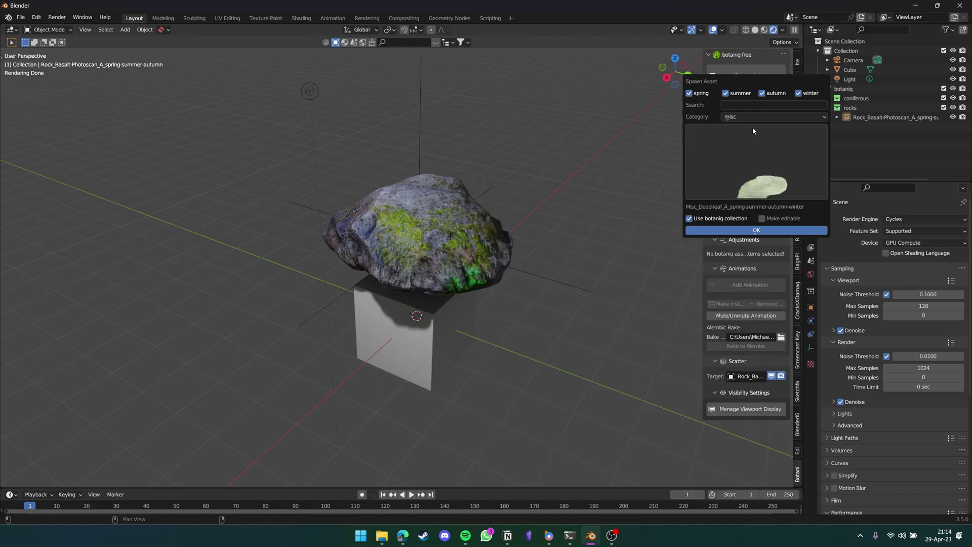
pyautogui.click(753, 72)
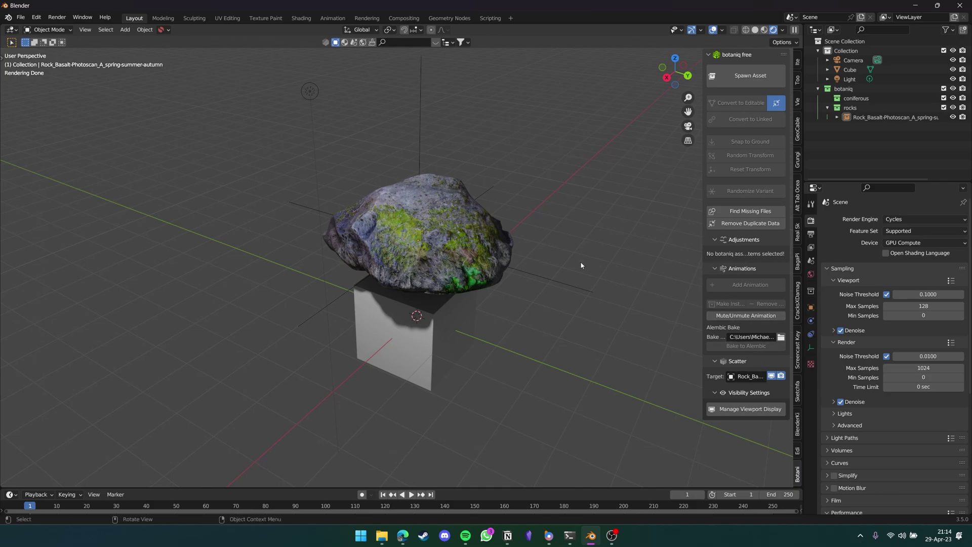
# Increase the basalt rock's season adjustment value, and deselect the rock
pyautogui.click(493, 243)
pyautogui.scroll(-3, 746, 349)
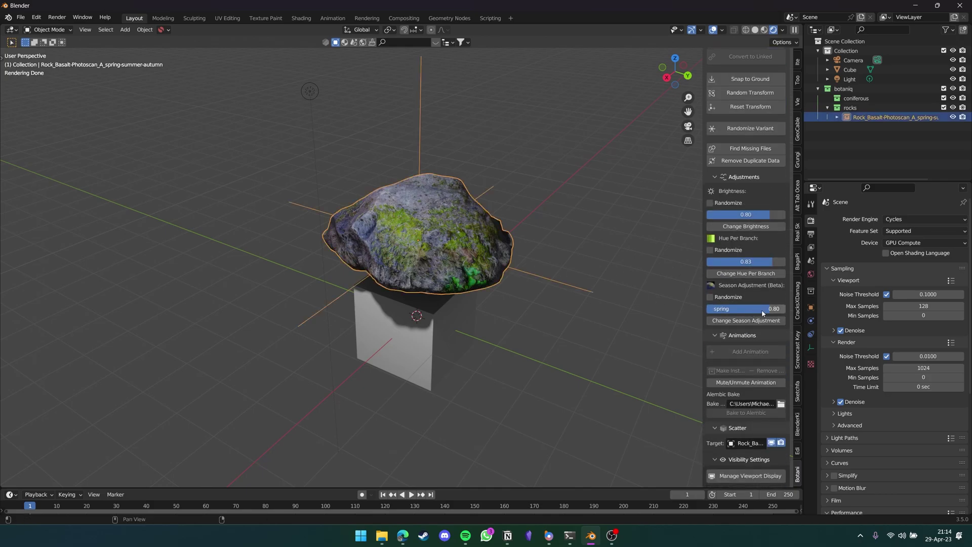
pyautogui.moveTo(762, 309); pyautogui.dragTo(784, 307)
pyautogui.click(576, 202)
# Spawn the summer Robinia pseudoacacia (A) tree from Botaniq's deciduous category
pyautogui.click(746, 72)
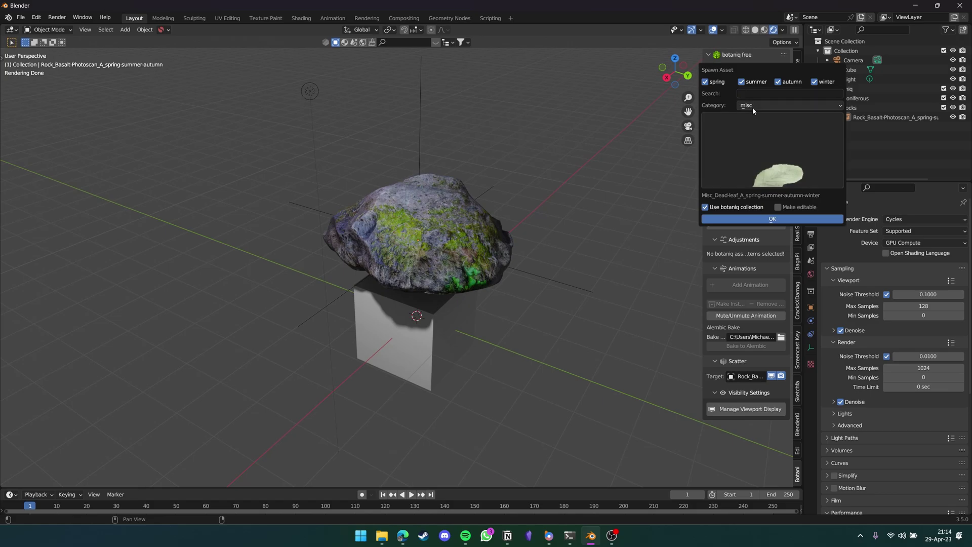
pyautogui.click(754, 106)
pyautogui.click(755, 115)
pyautogui.click(727, 136)
pyautogui.click(754, 106)
pyautogui.click(755, 126)
pyautogui.click(746, 132)
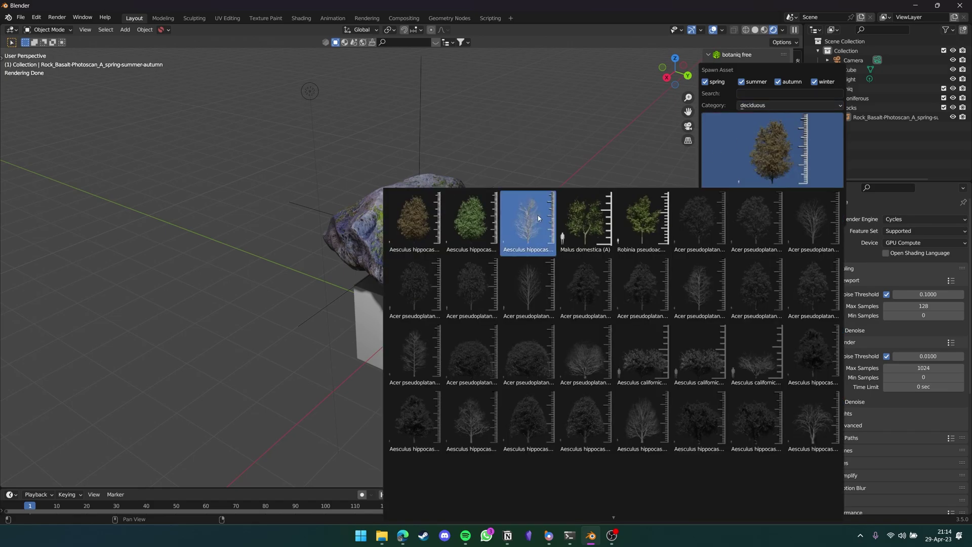
pyautogui.click(642, 222)
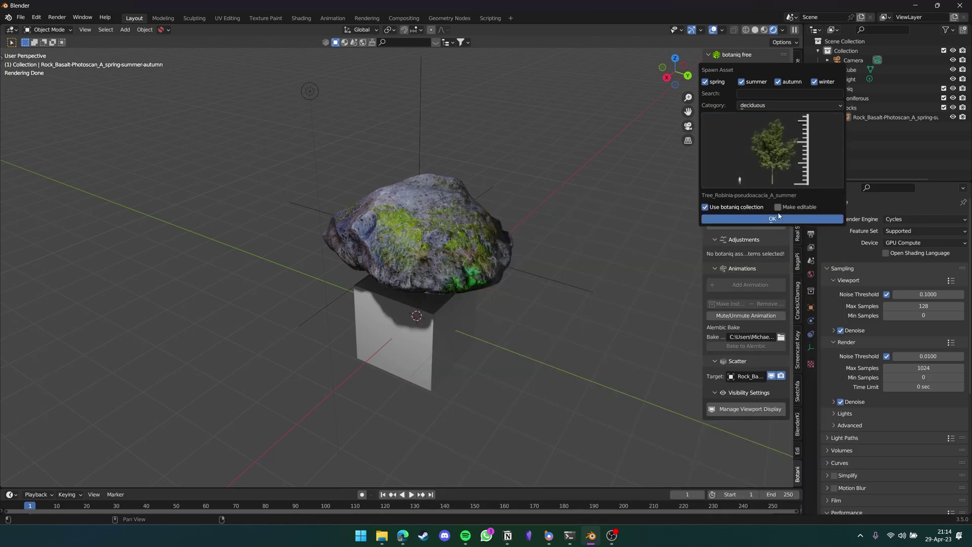
pyautogui.click(777, 217)
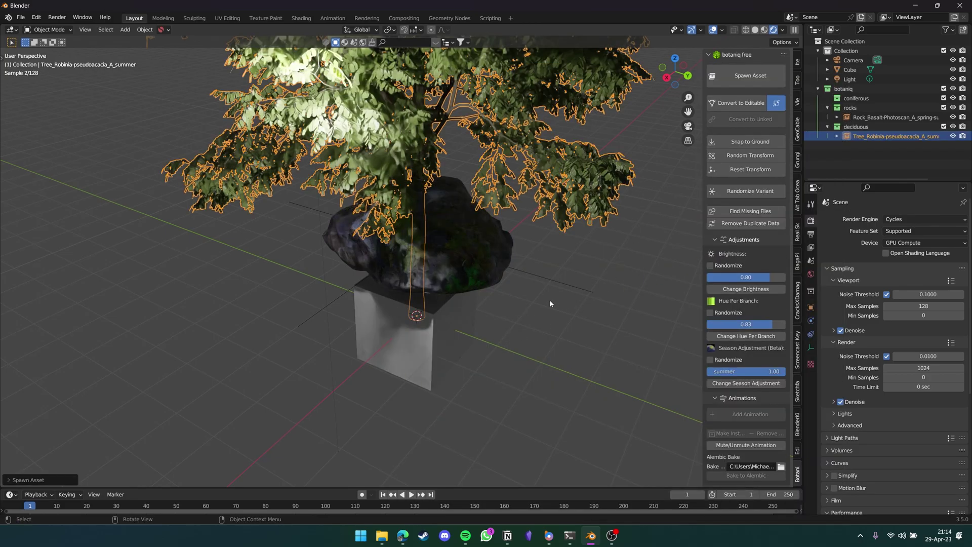
# Scale up the Robinia tree, deselect it and view the whole tree together with the rock and cube
pyautogui.press('s')
pyautogui.click(588, 286)
pyautogui.click(486, 242)
pyautogui.scroll(-5, 507, 230)
pyautogui.click(536, 228)
pyautogui.keyDown('shift'); pyautogui.moveTo(499, 248); pyautogui.dragTo(484, 289, button='middle'); pyautogui.keyUp('shift')
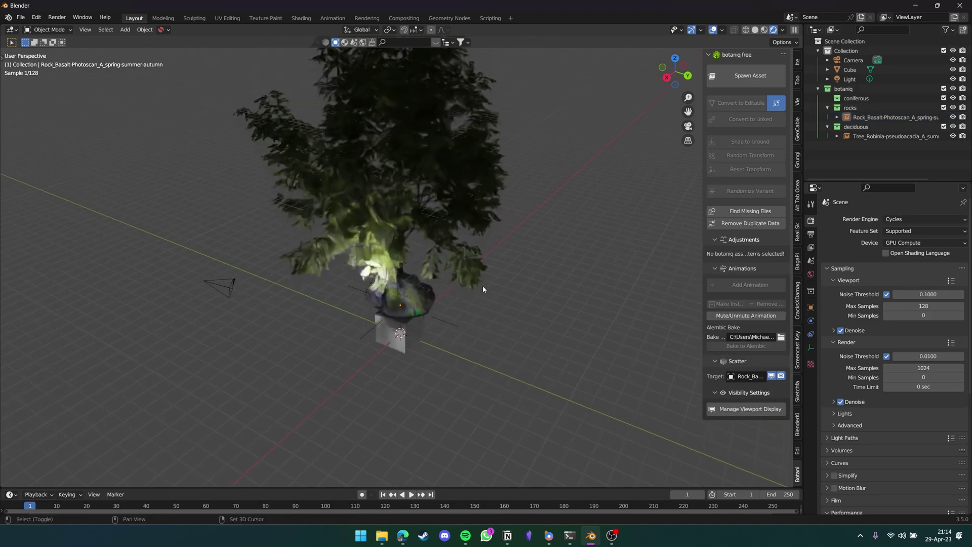
# Select the Robinia tree and change its season adjustment to autumn at 0.20
pyautogui.scroll(4, 516, 257)
pyautogui.click(473, 130)
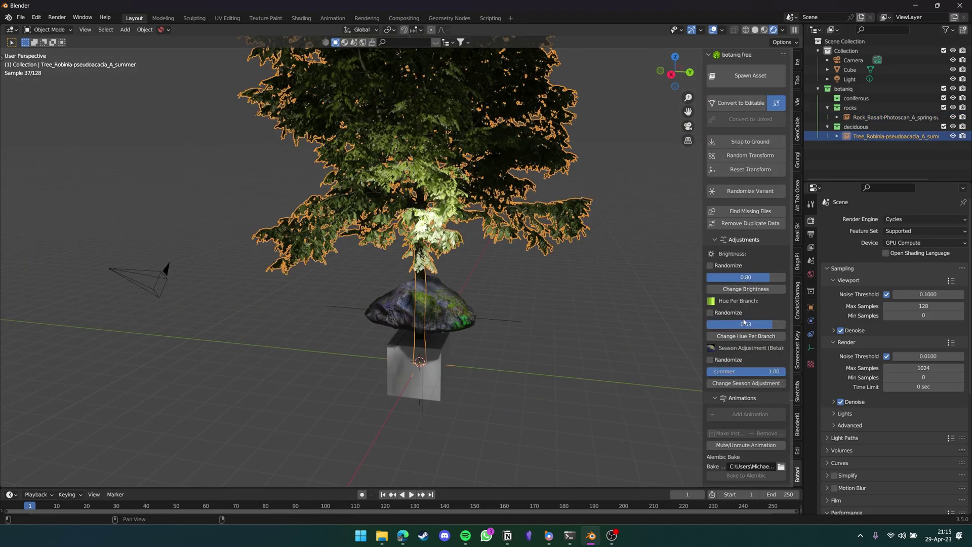
pyautogui.moveTo(759, 371); pyautogui.dragTo(729, 380)
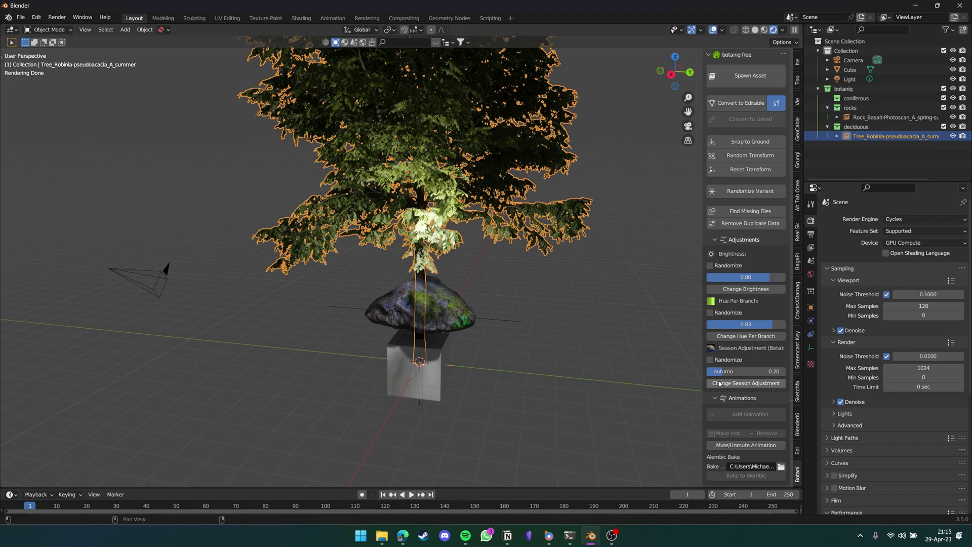
pyautogui.click(730, 383)
pyautogui.moveTo(526, 273); pyautogui.dragTo(496, 258, button='middle')
pyautogui.scroll(3, 496, 258)
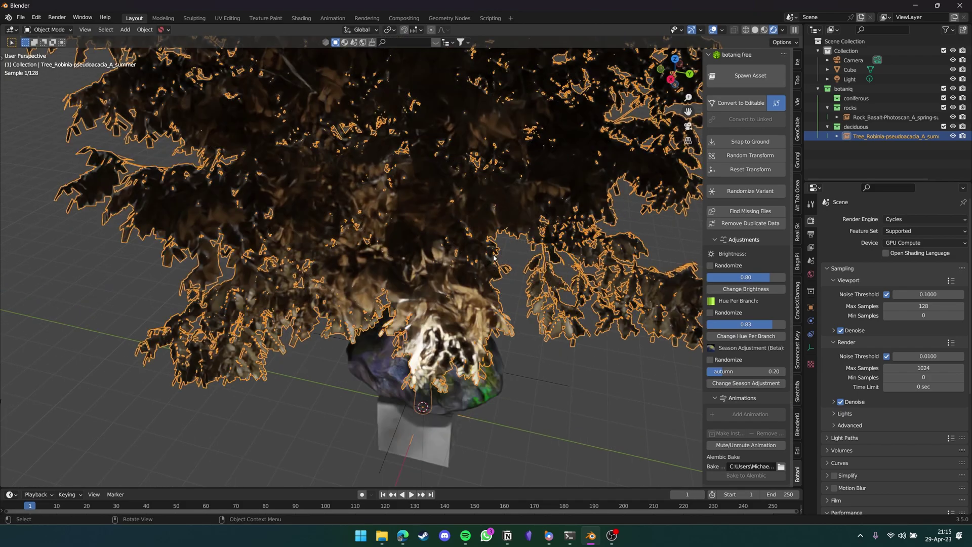
# Increase the Robinia tree's season adjustment value, apply it, and deselect the tree to view it whole
pyautogui.moveTo(744, 371); pyautogui.dragTo(764, 372)
pyautogui.click(749, 383)
pyautogui.click(669, 387)
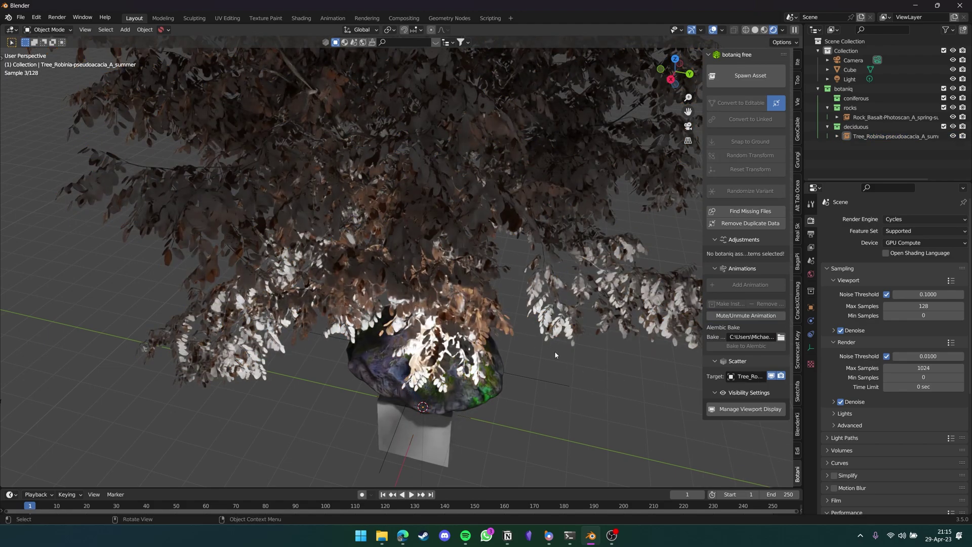
pyautogui.scroll(2, 531, 333)
pyautogui.scroll(-6, 548, 380)
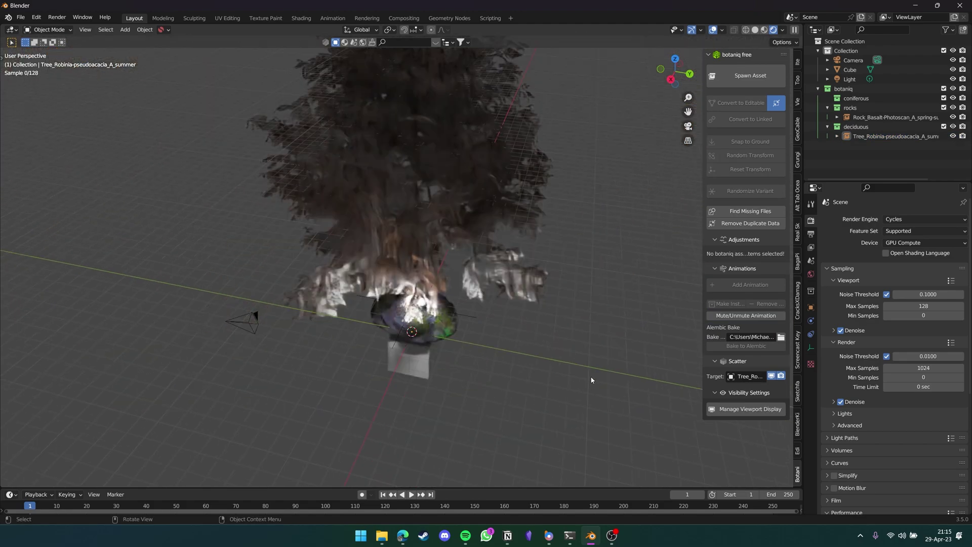
pyautogui.moveTo(490, 302); pyautogui.dragTo(488, 273, button='middle')
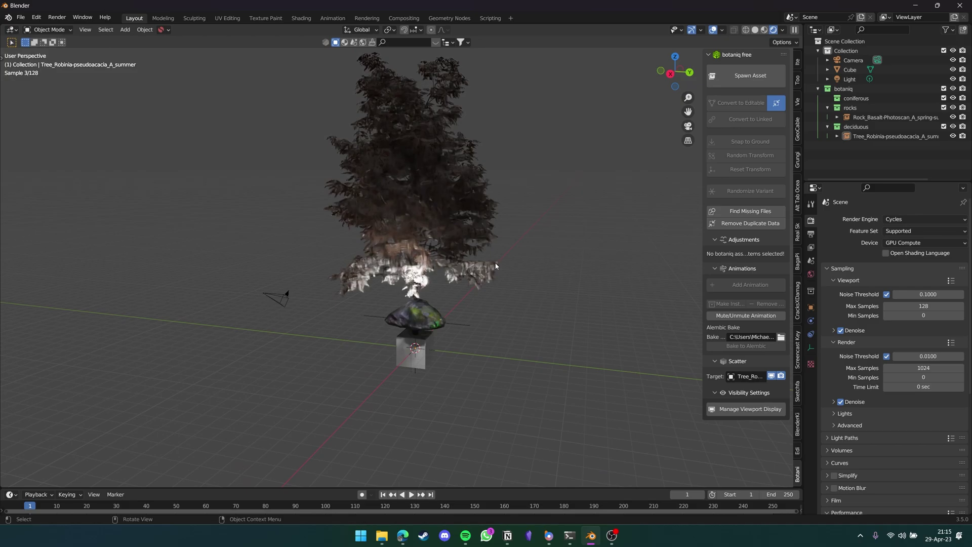